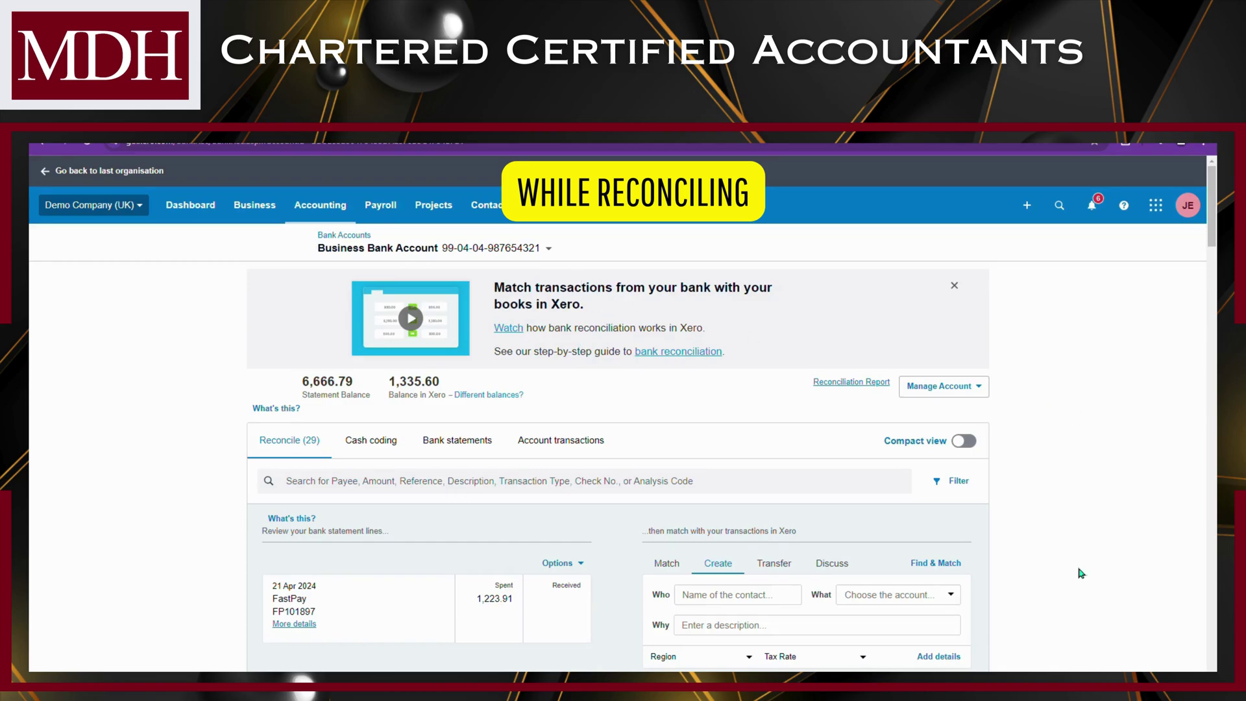
Step: Preview a Payee-equals-Central City Parking spend-money rule from its statement line, then return to Dashboard
scroll(997, 390, down, 8)
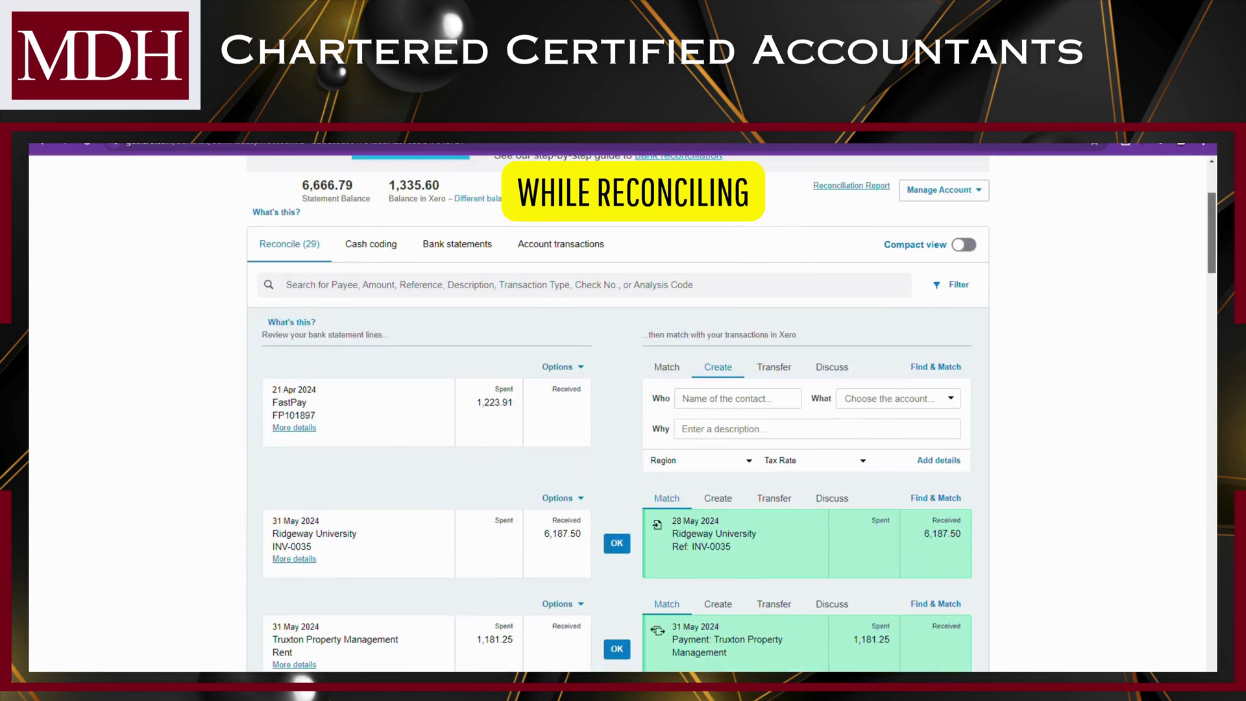
scroll(1201, 351, down, 15)
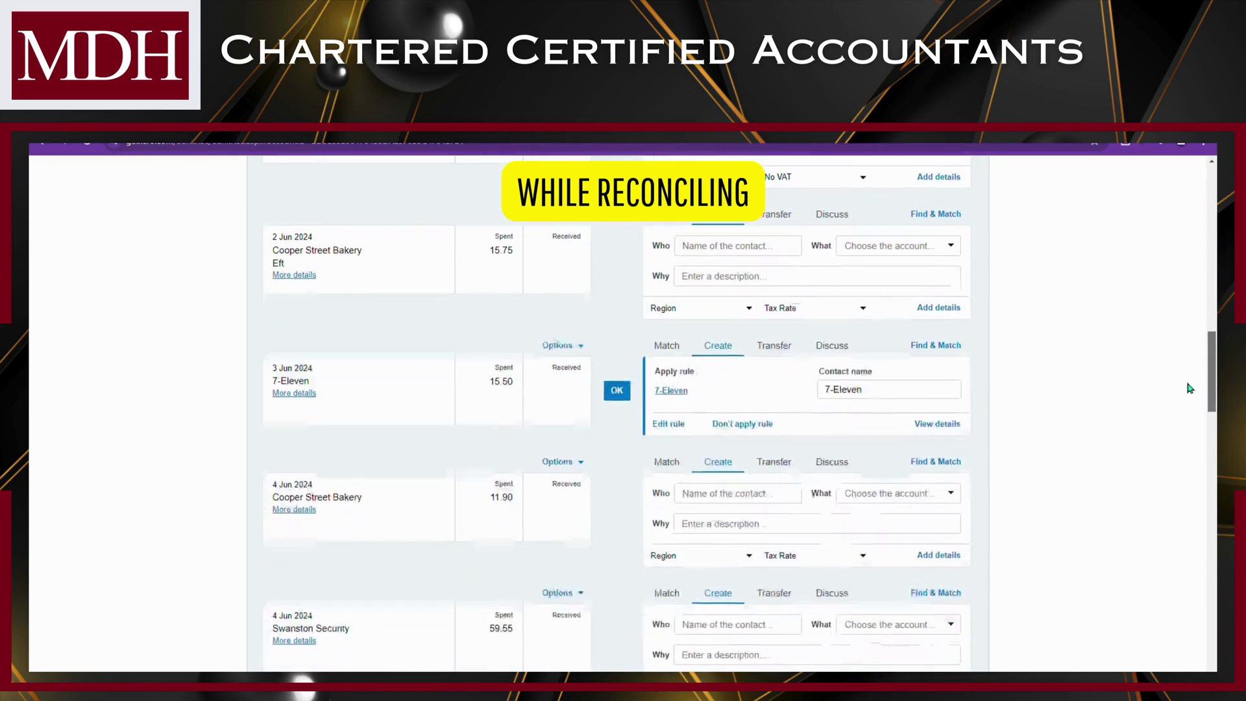
scroll(1182, 442, down, 3)
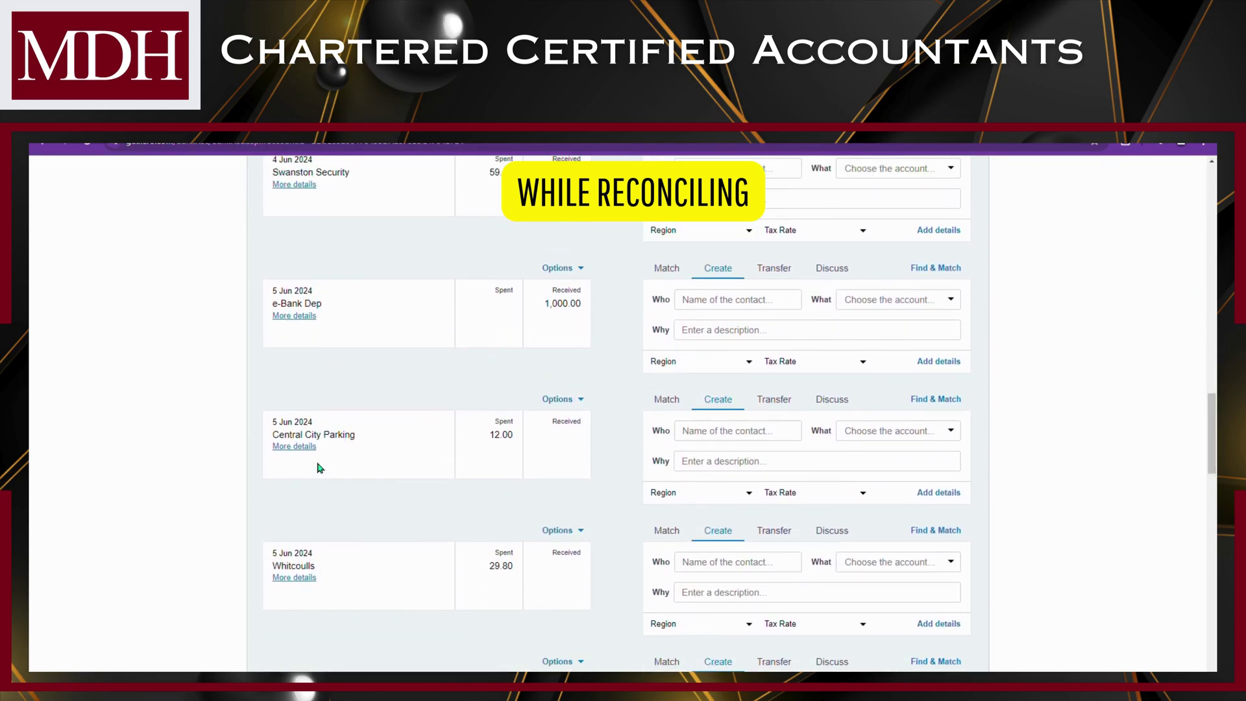
click(565, 400)
click(605, 431)
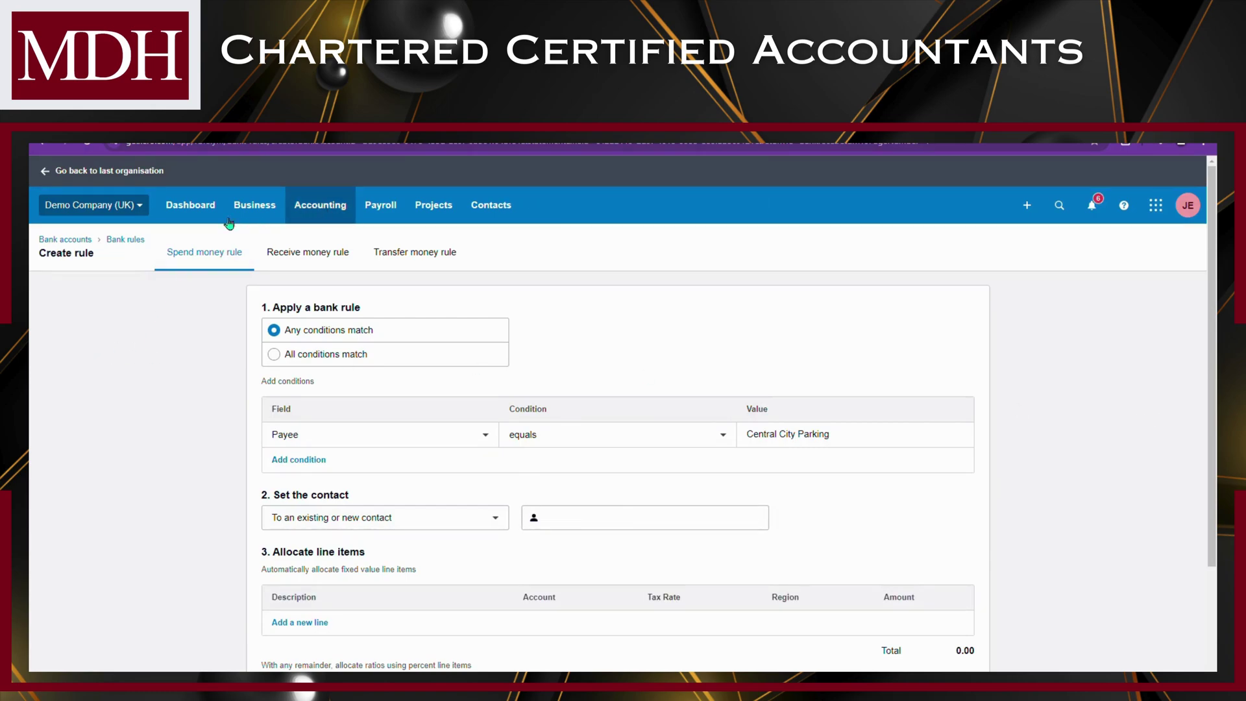
click(197, 207)
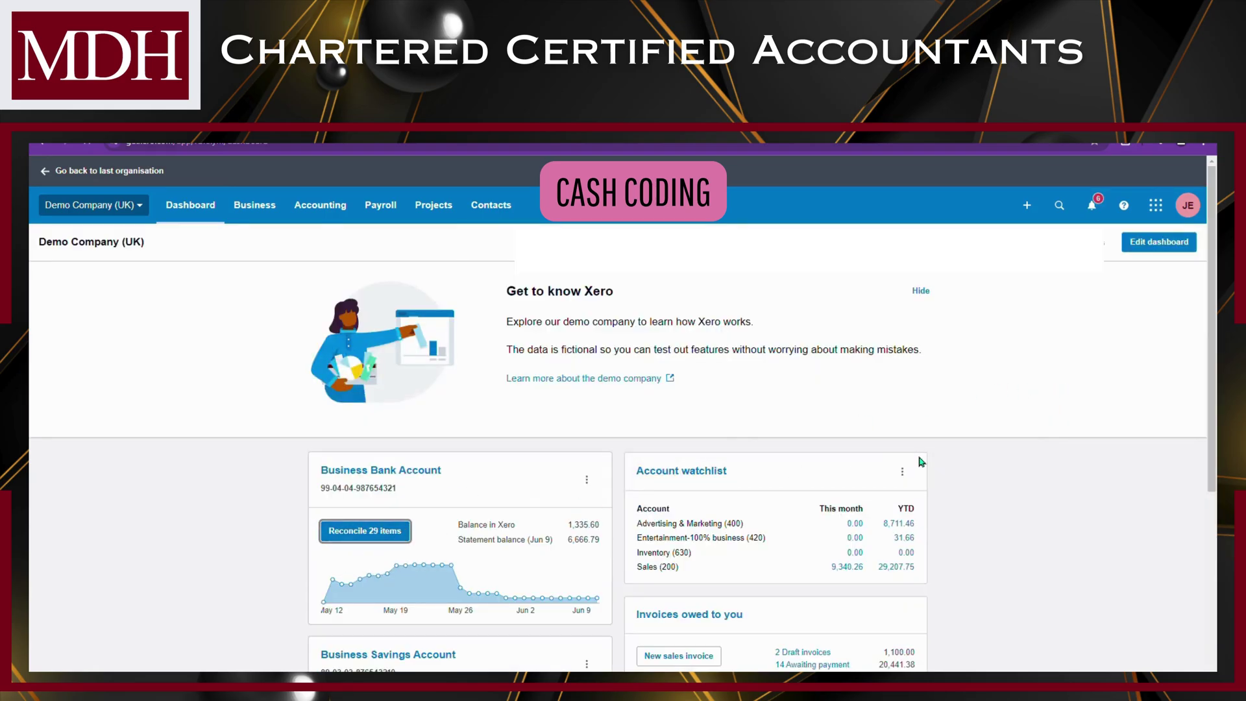
click(462, 534)
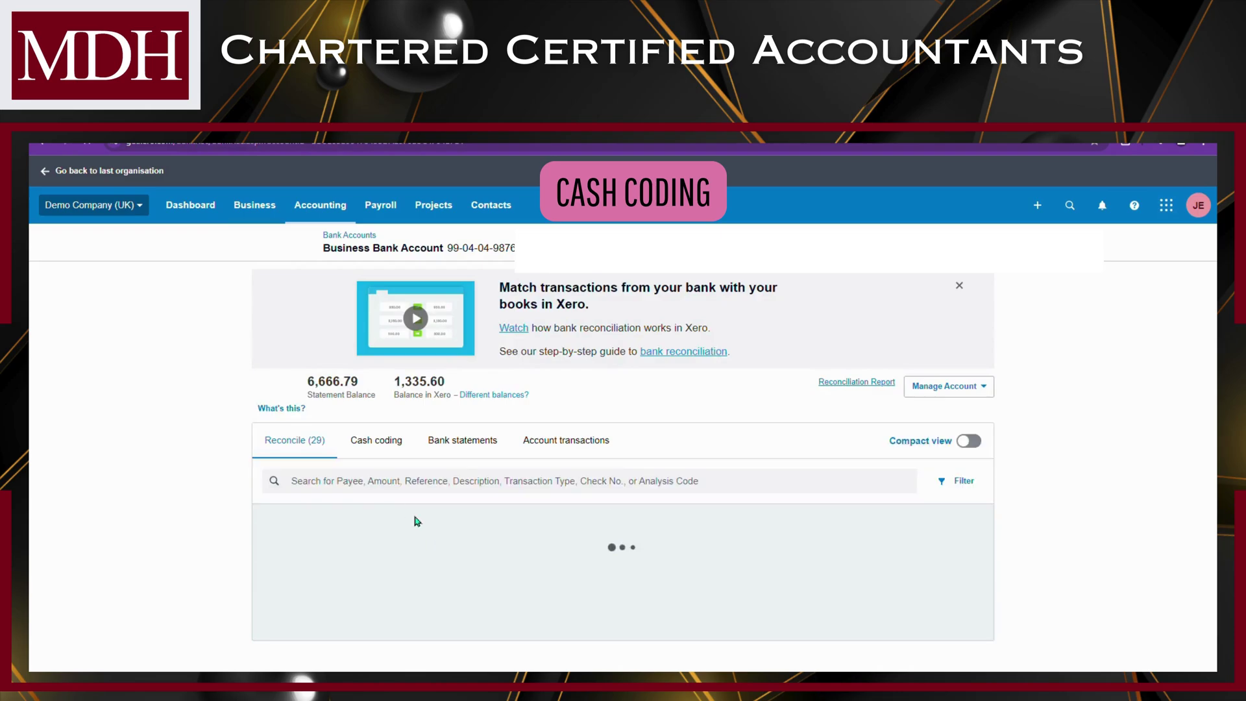
click(390, 442)
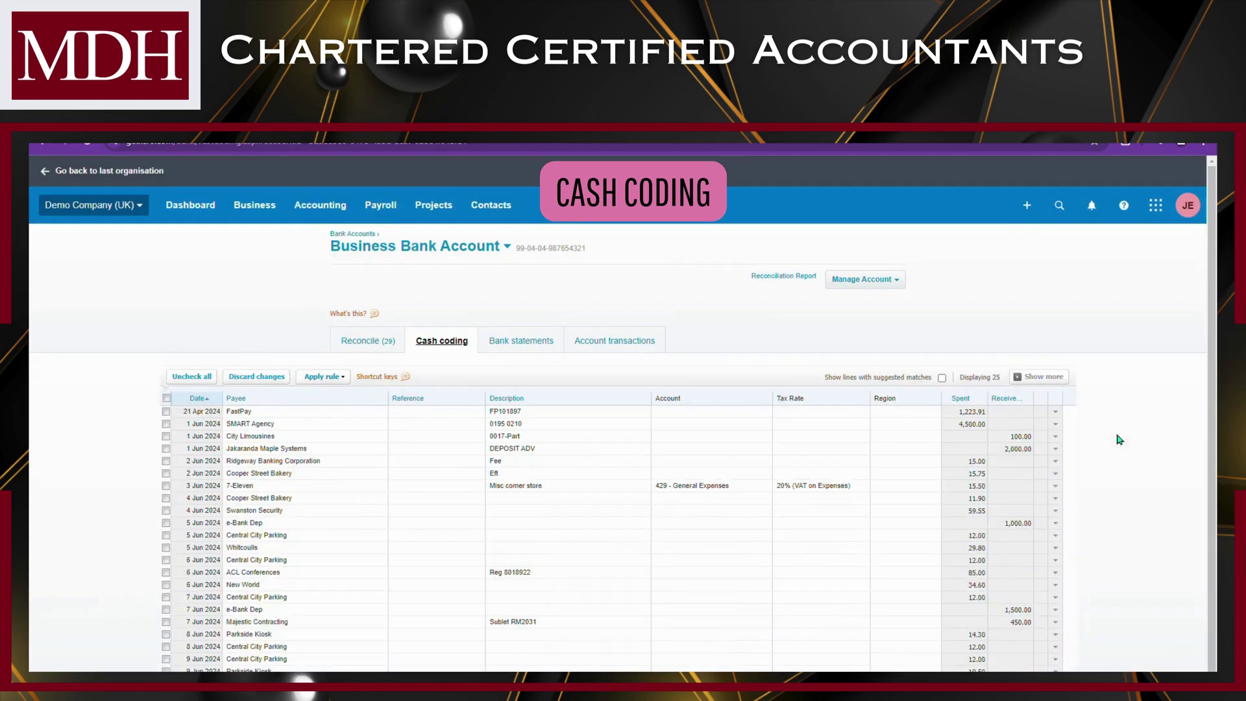
scroll(1116, 443, down, 1)
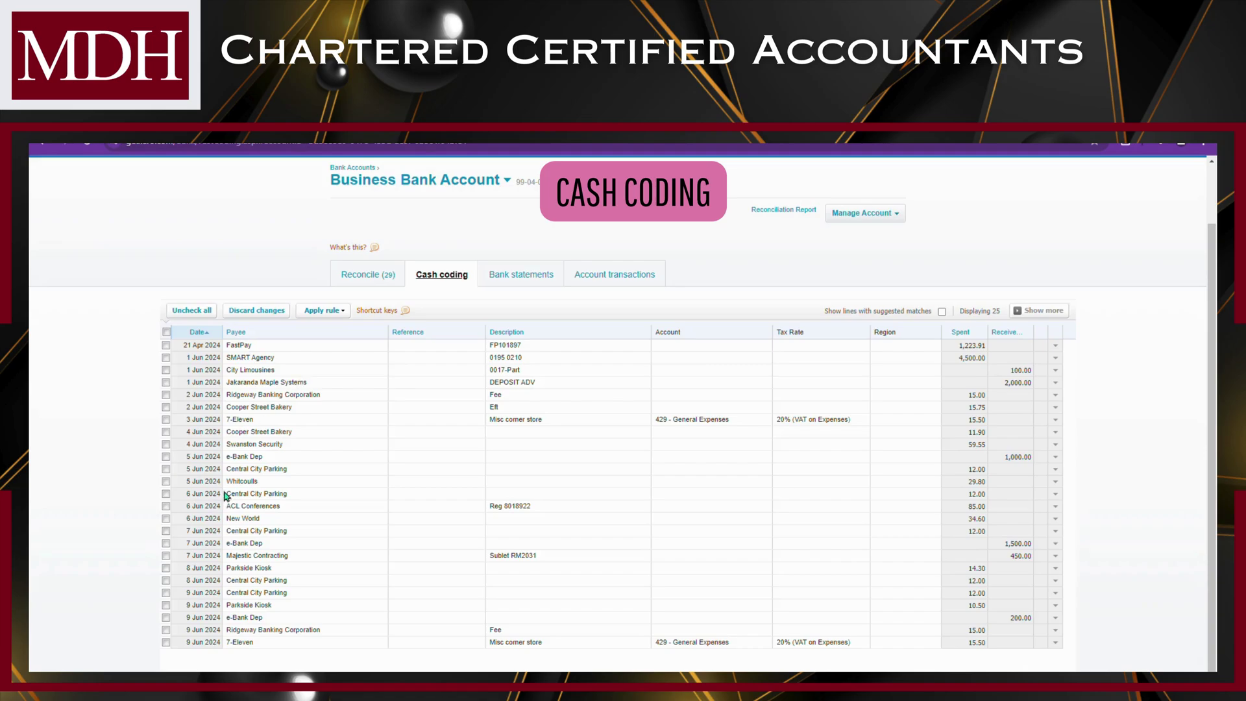
click(1057, 471)
click(1048, 492)
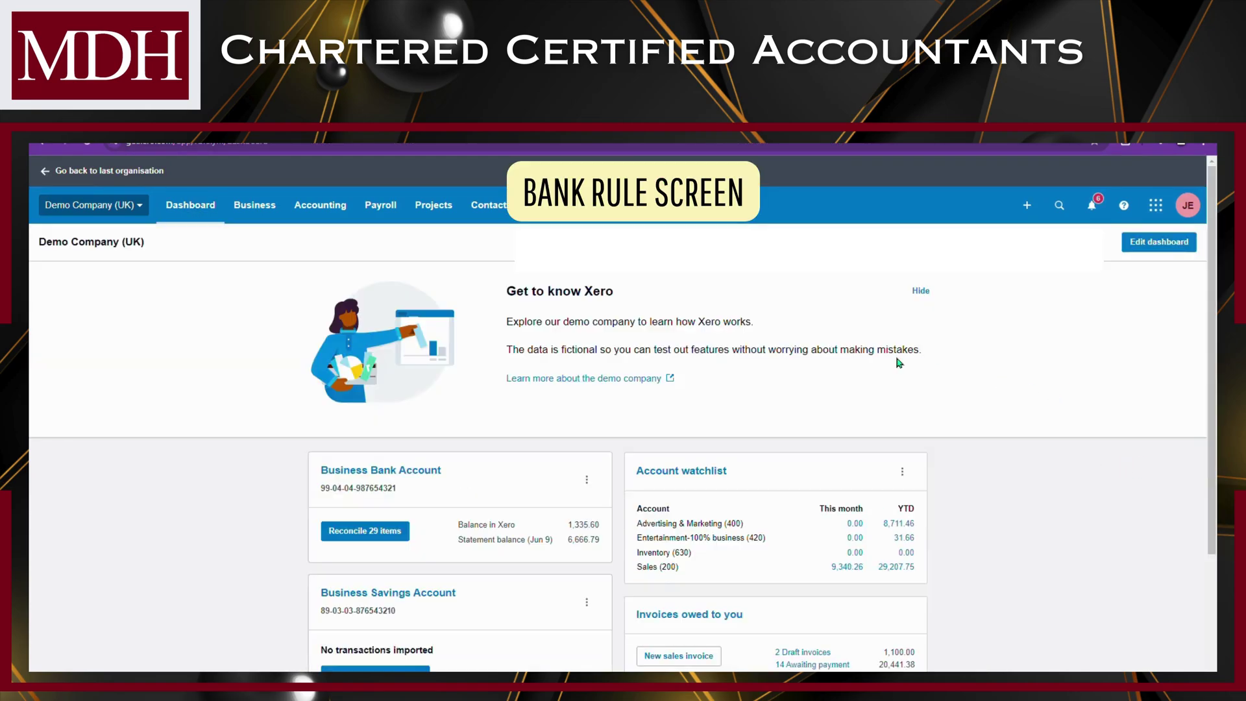
click(318, 207)
click(329, 247)
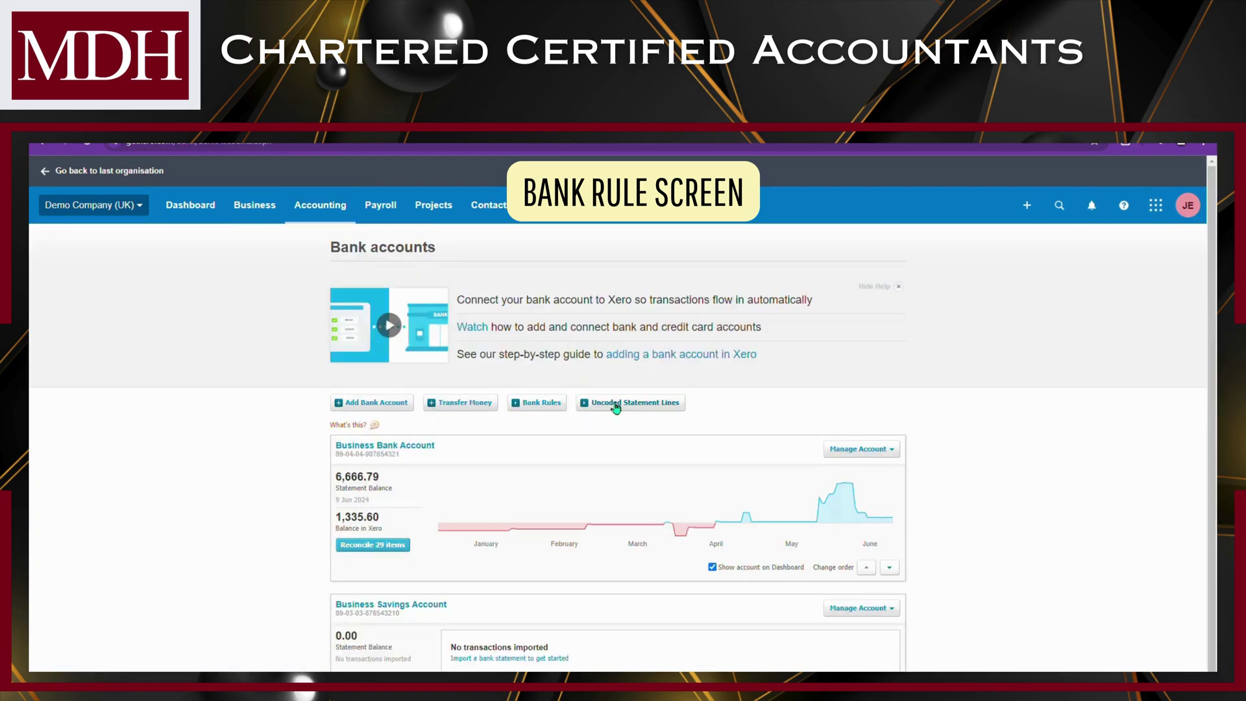
click(562, 406)
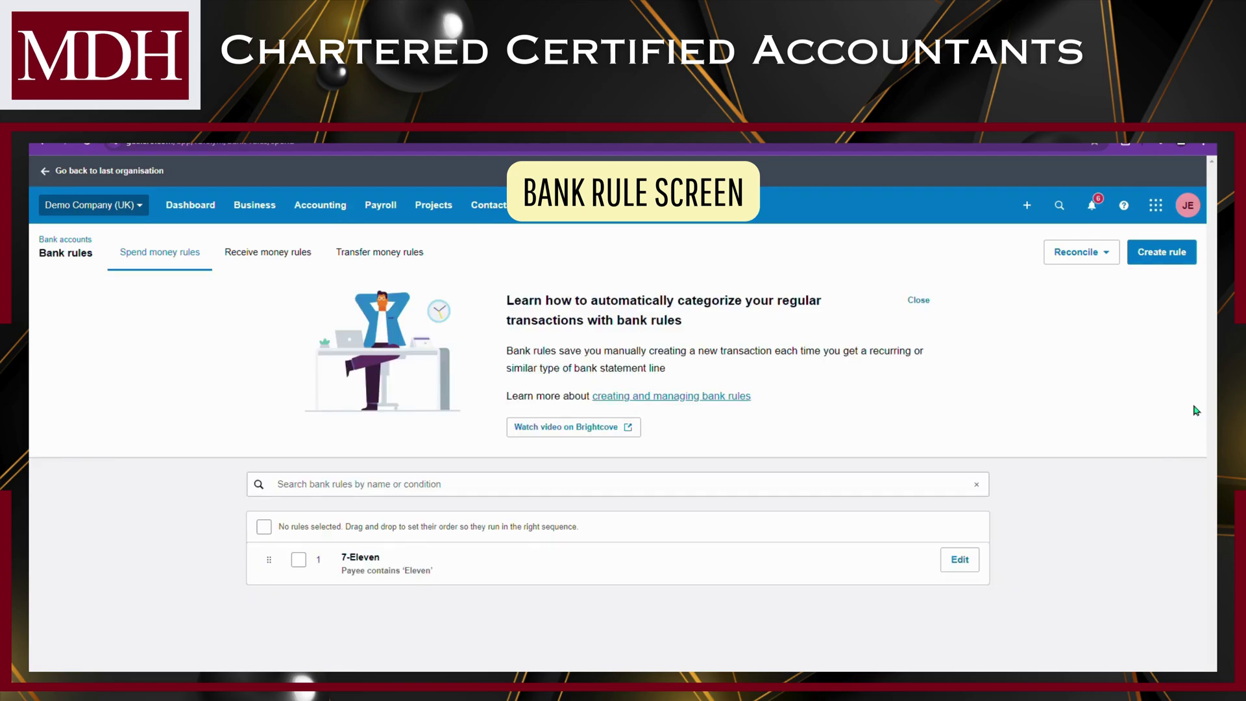
click(1173, 258)
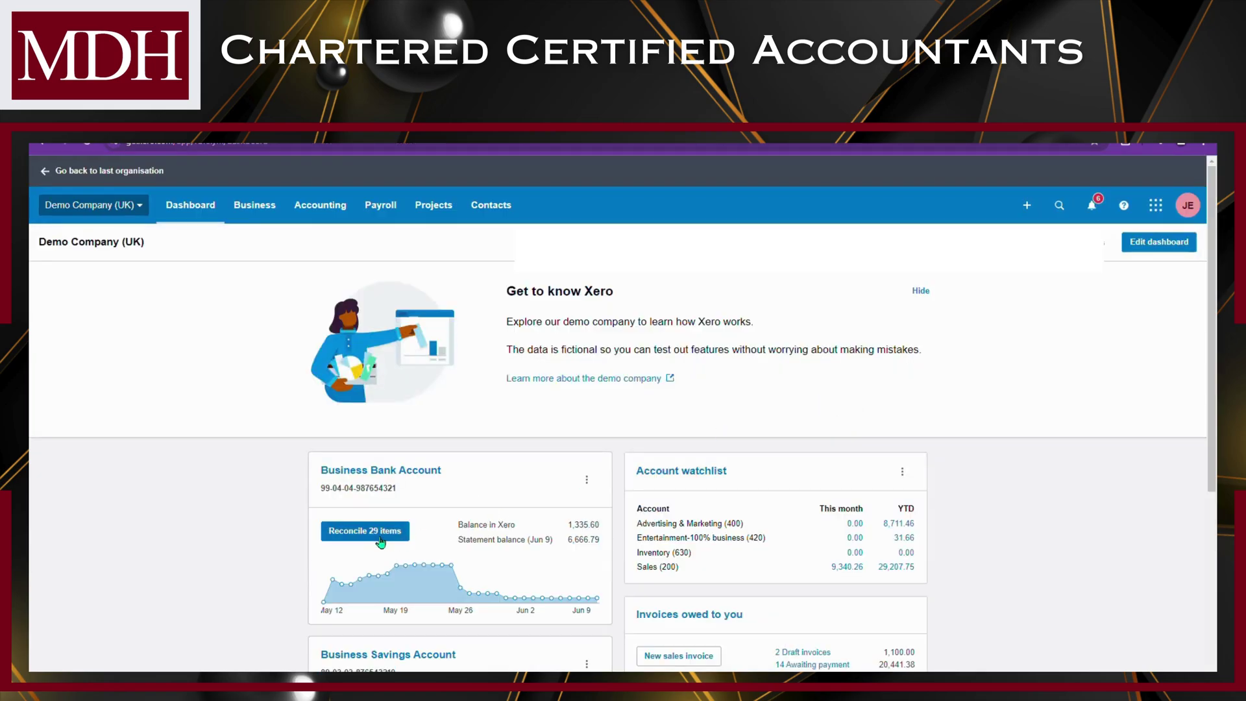
Step: In the Business Bank Account's Cash coding, start a rule from the 8 Jun Central City Parking line
click(381, 542)
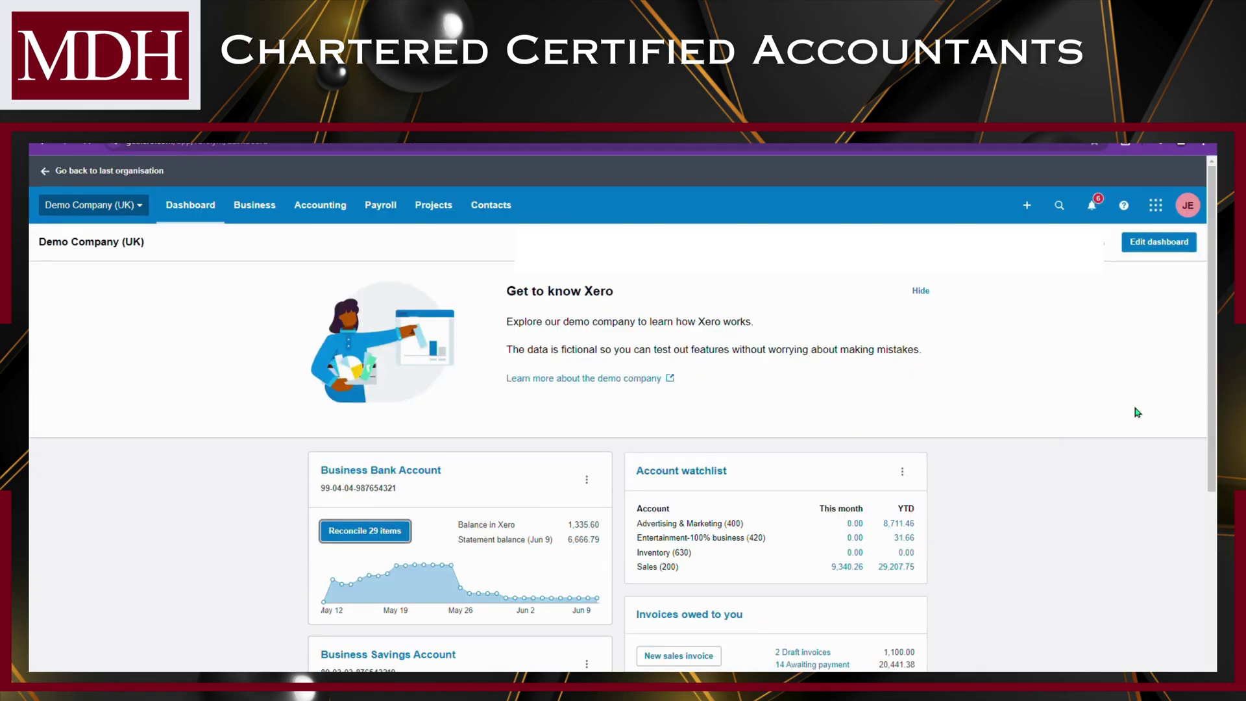
click(431, 448)
scroll(581, 576, down, 1)
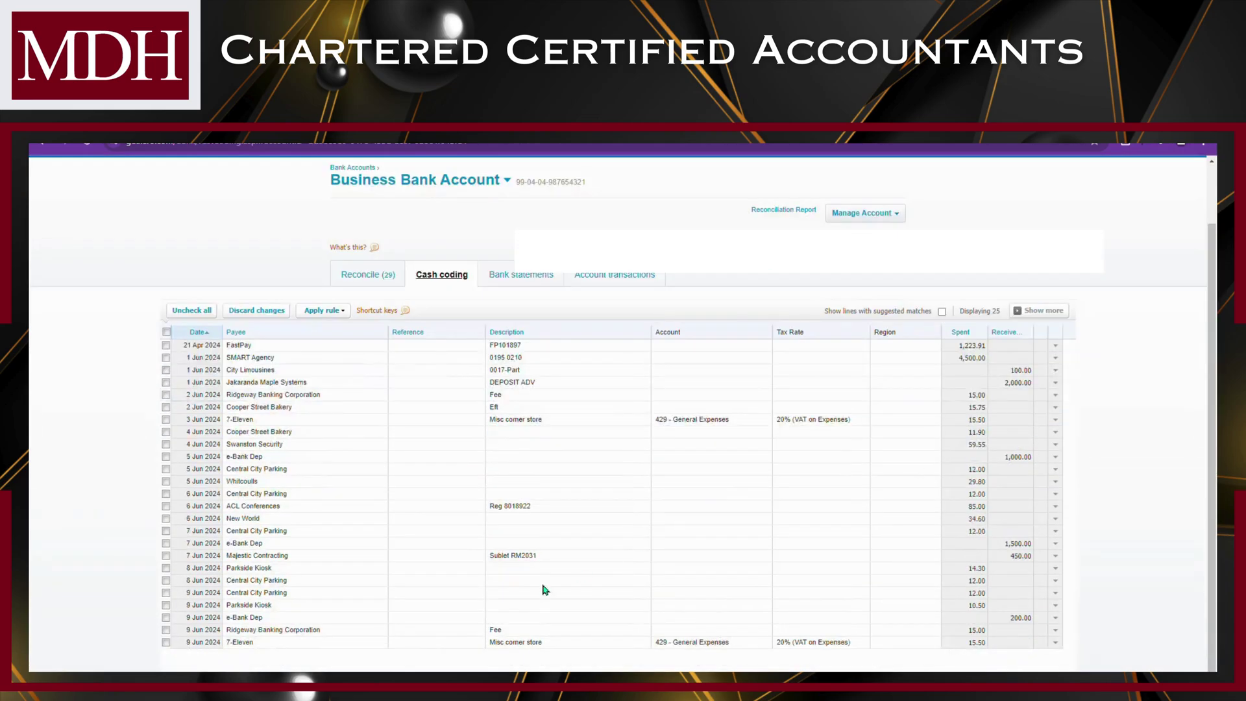
click(1055, 581)
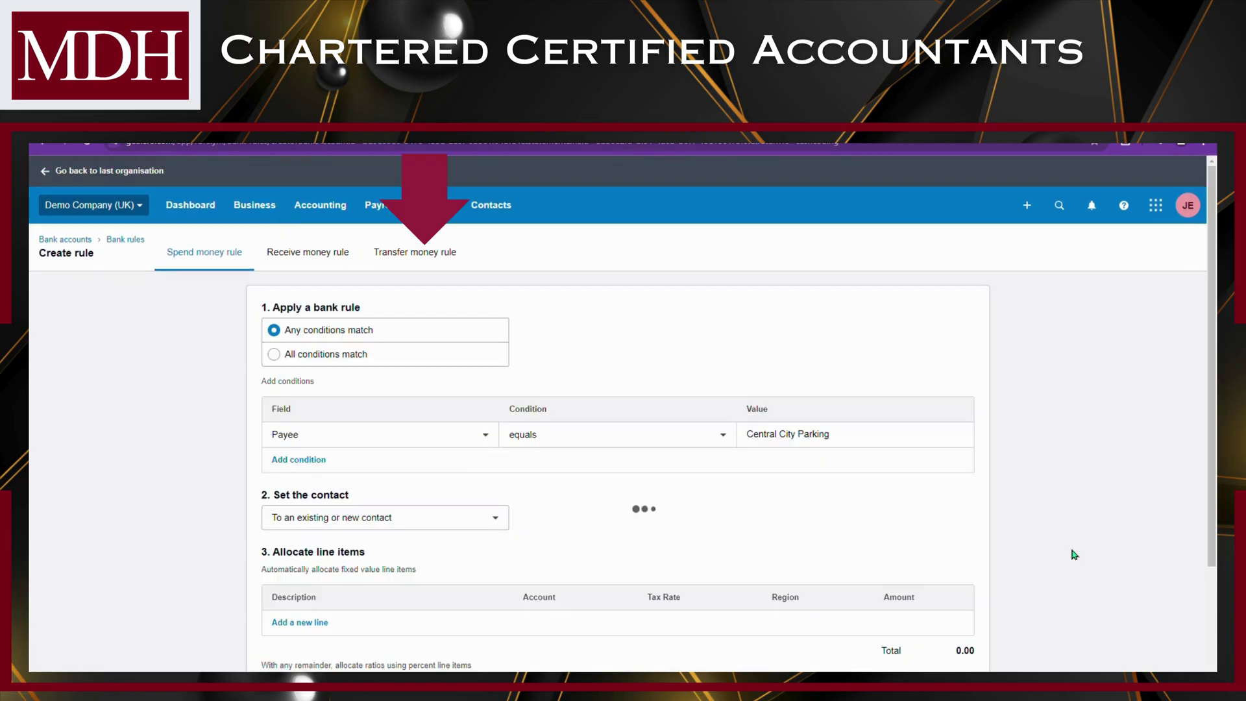
Step: Set the rule condition to Any text field contains Central City Parking
scroll(403, 324, down, 2)
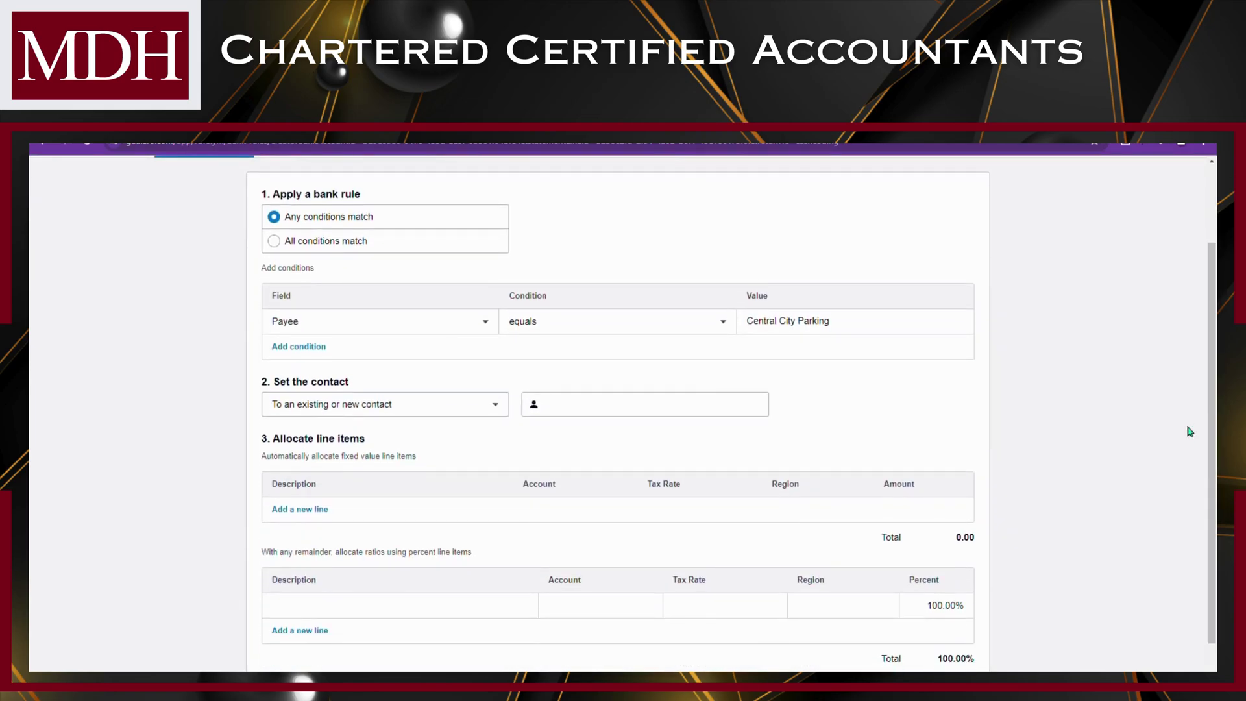
click(403, 324)
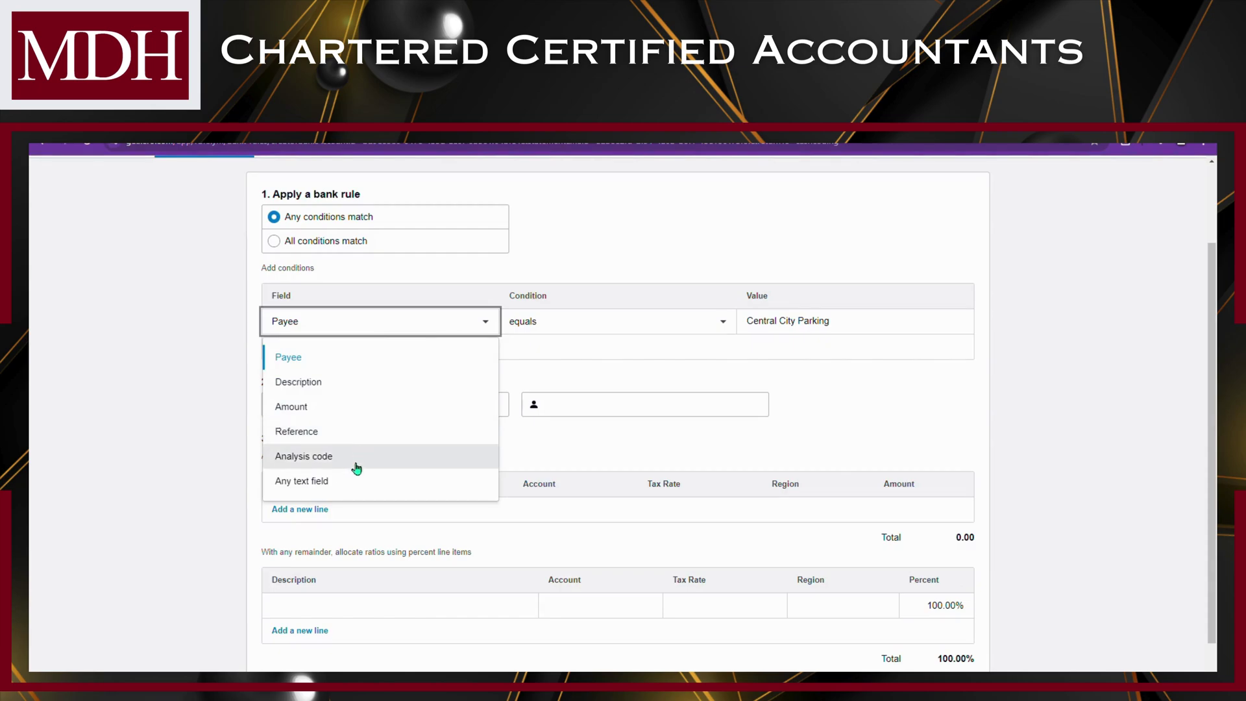
click(354, 482)
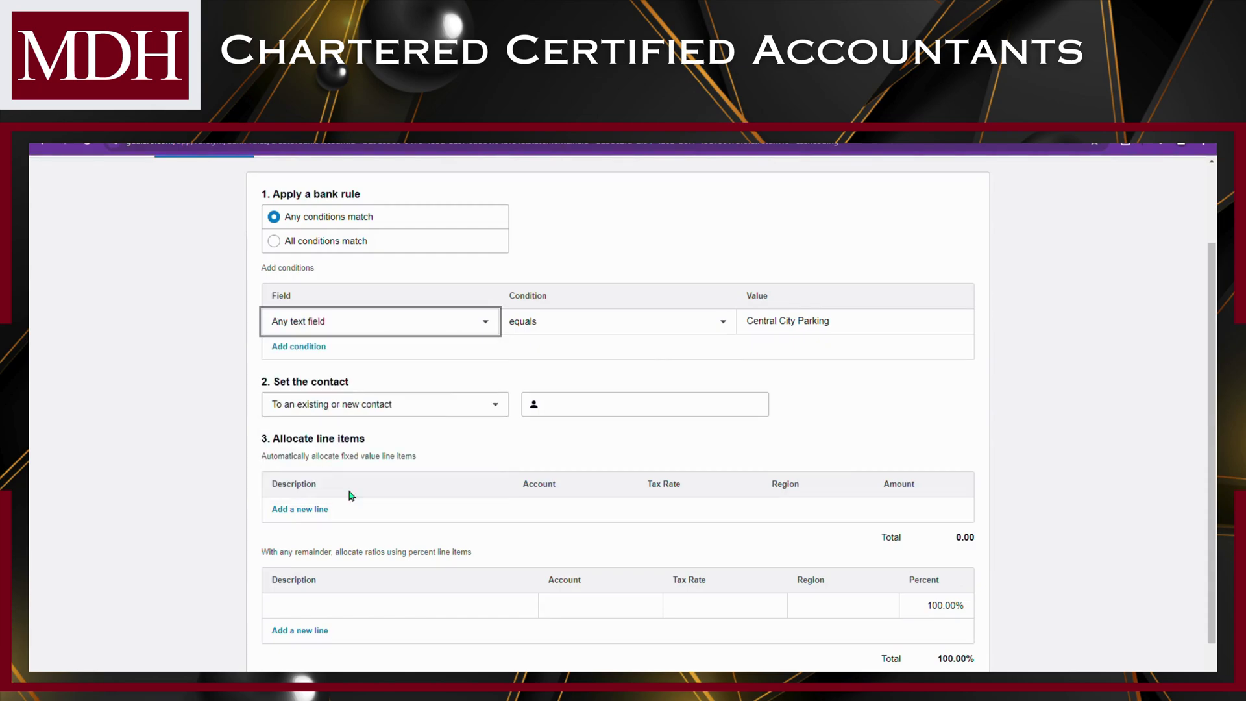
click(659, 321)
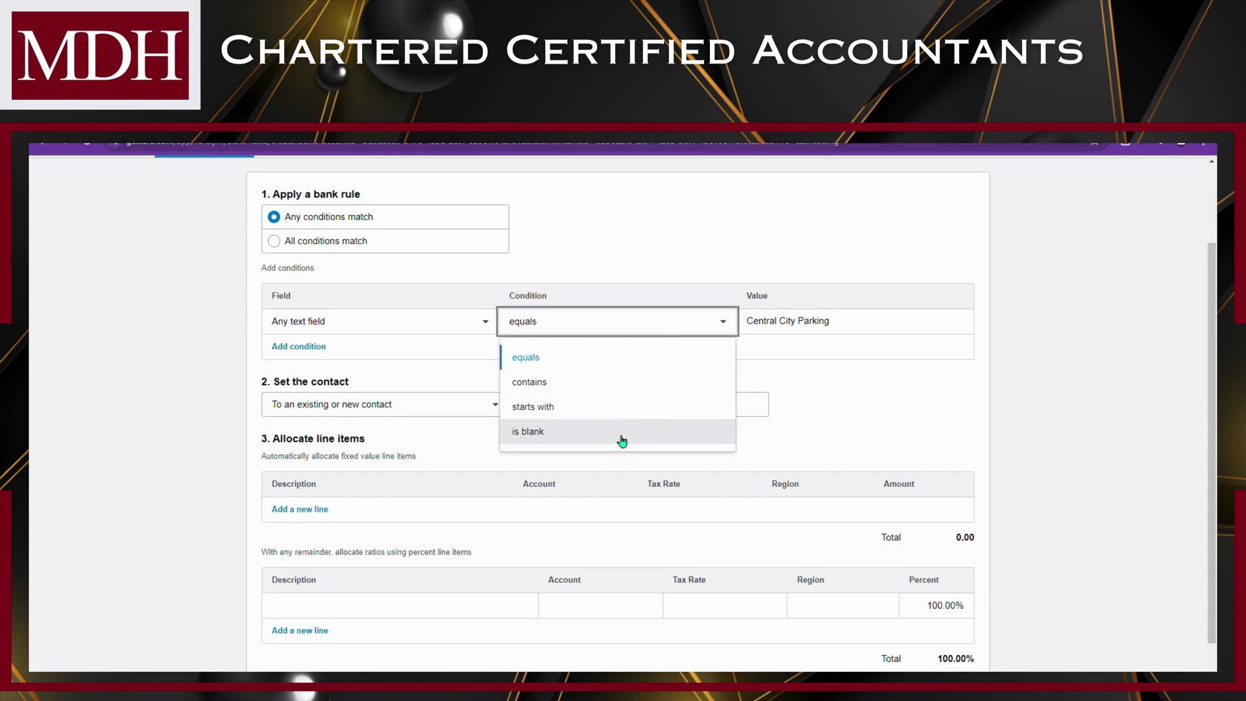
click(633, 383)
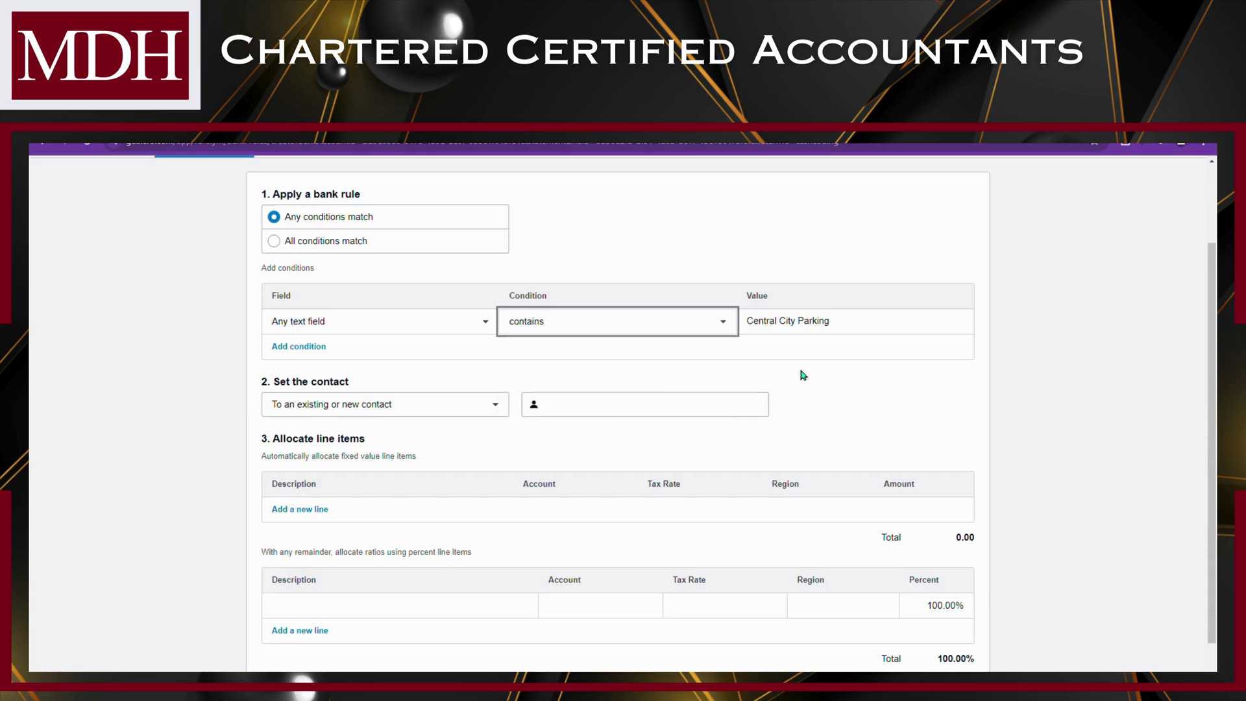
Step: Copy the condition value 'Central City Parking' into the contact field and create it as a new contact
triple_click(844, 323)
click(864, 415)
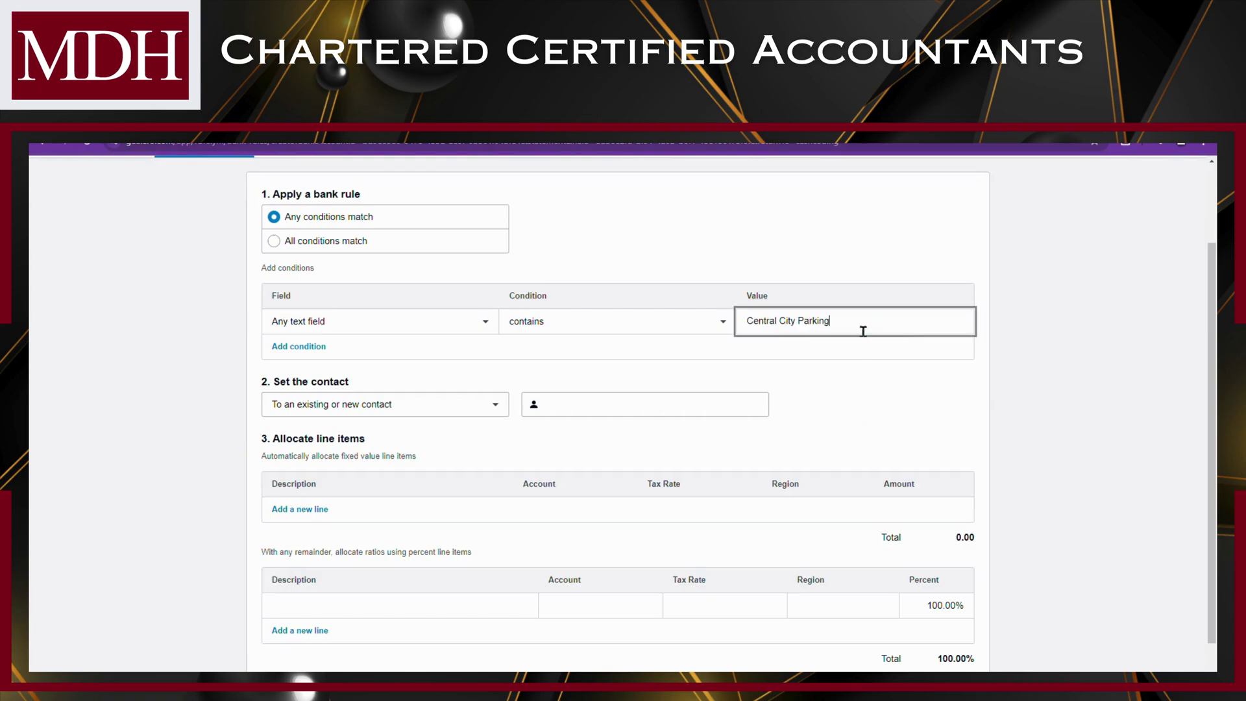
drag(870, 324, 734, 353)
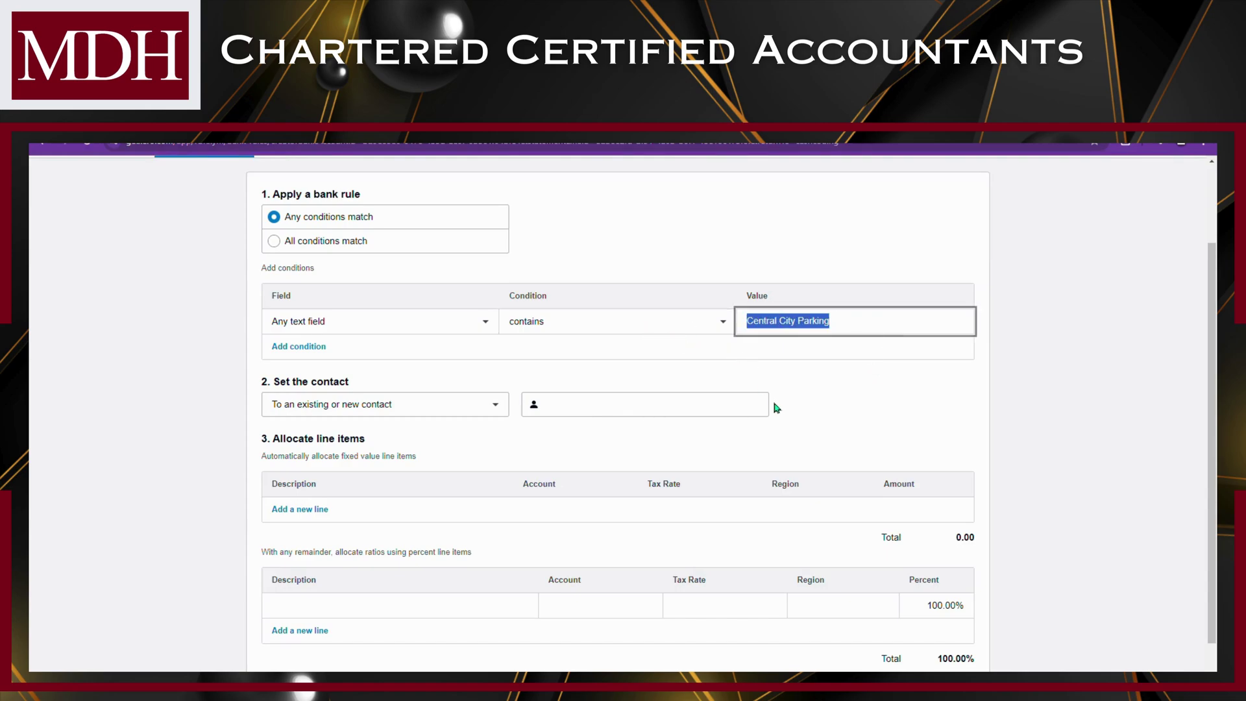
key(ctrl+c)
click(681, 412)
key(ctrl+v)
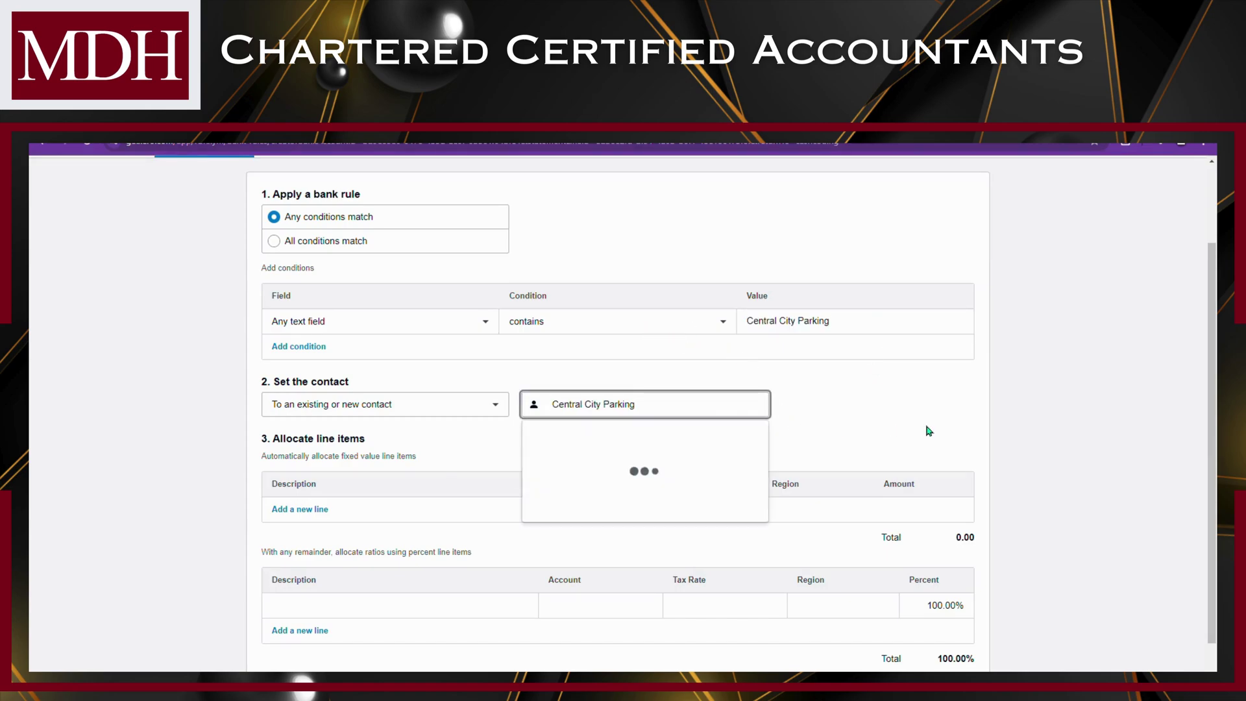
click(649, 445)
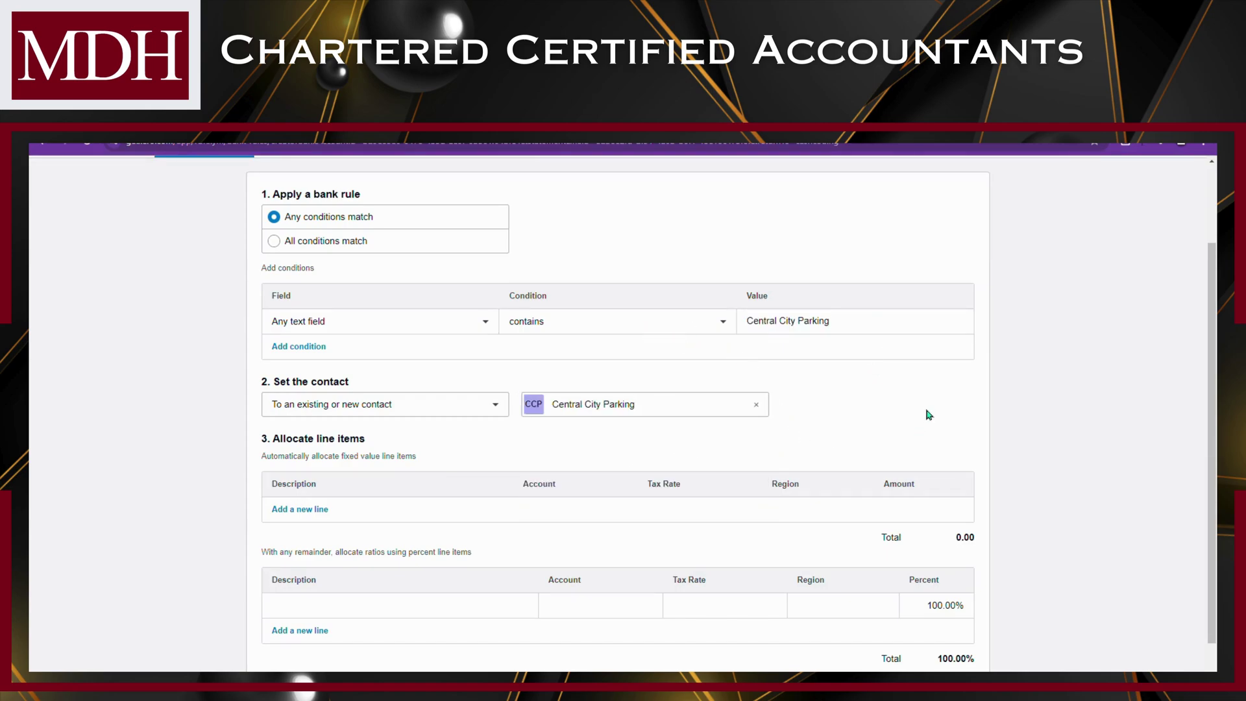
Step: Add a 100% Parking line item coded to 449 - Motor Vehicle Expenses
scroll(1207, 363, down, 2)
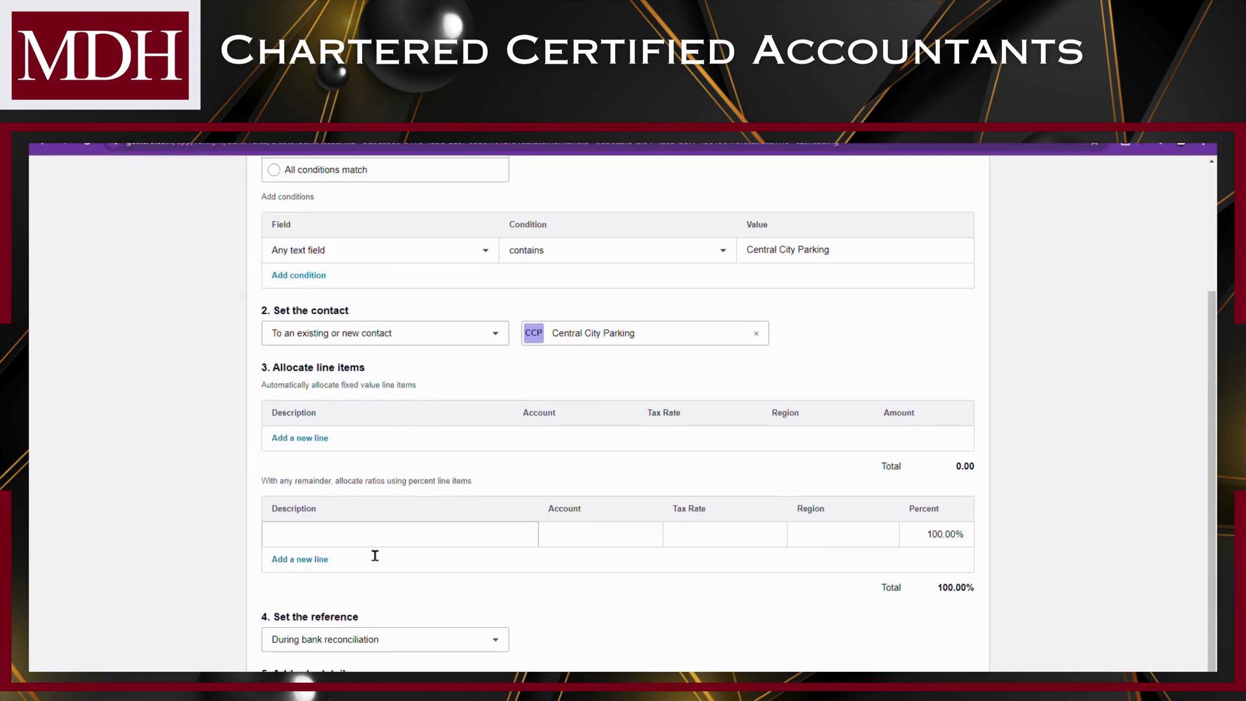
click(517, 552)
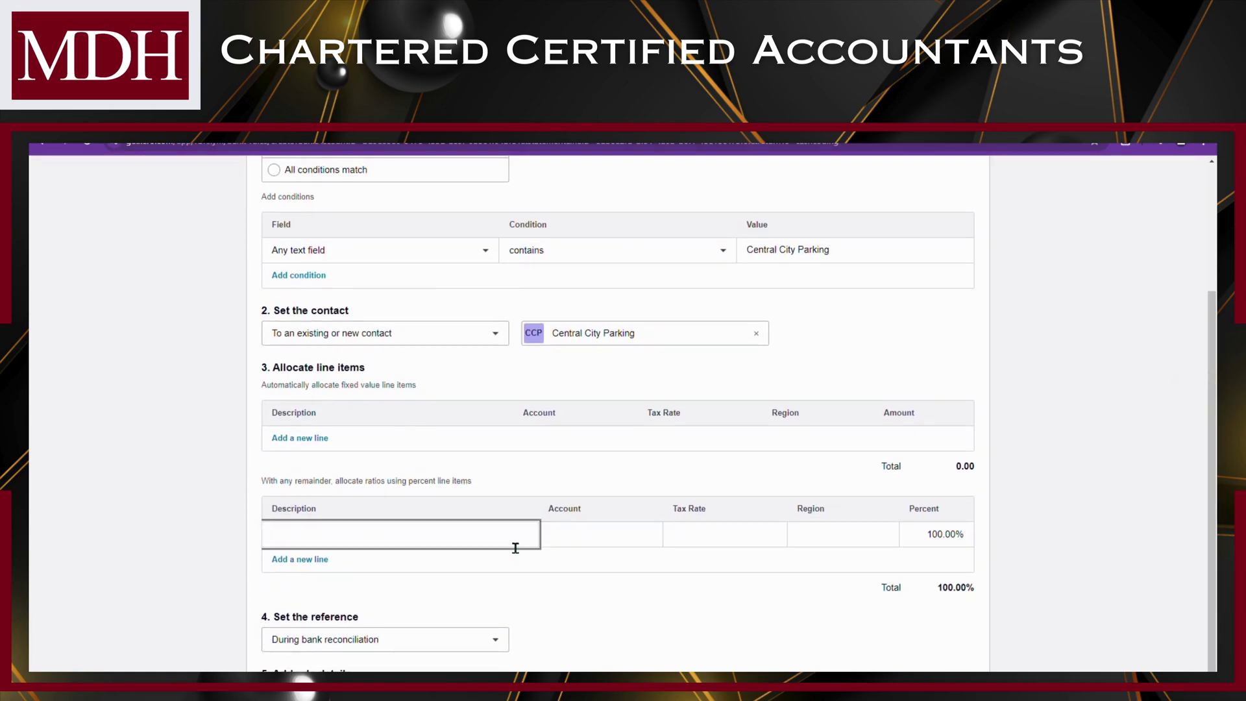
key(Tab)
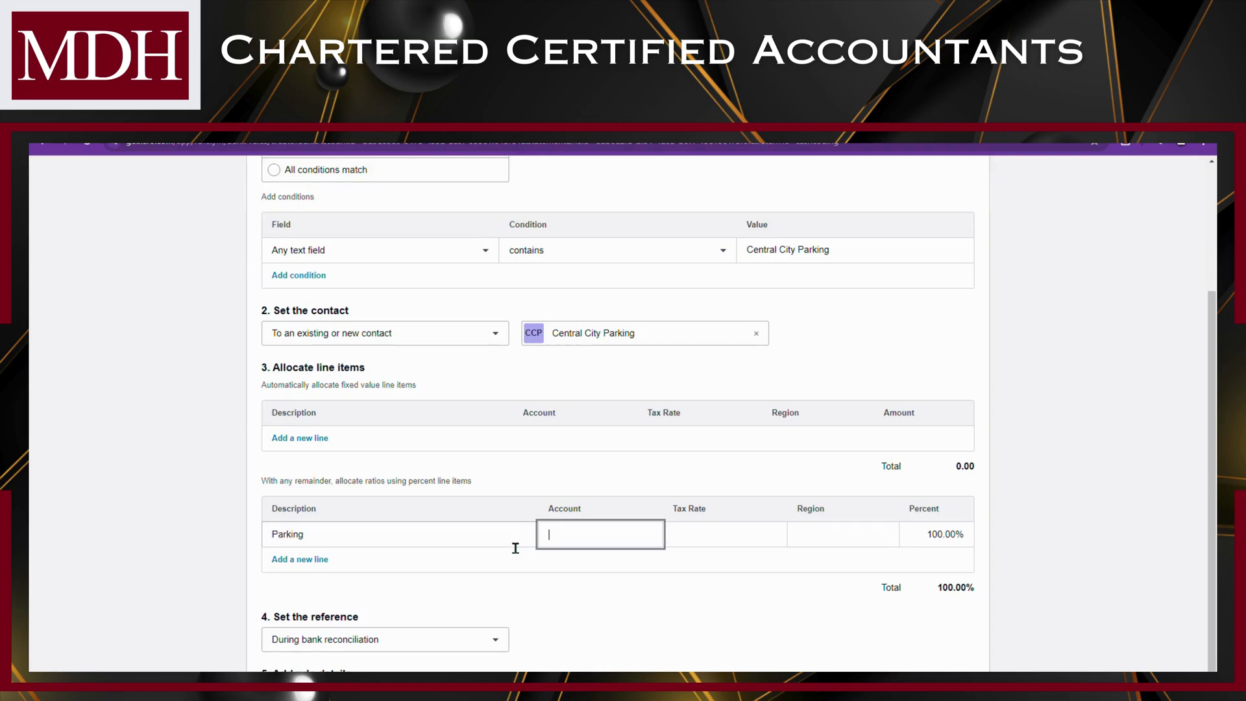
click(597, 546)
text(moto)
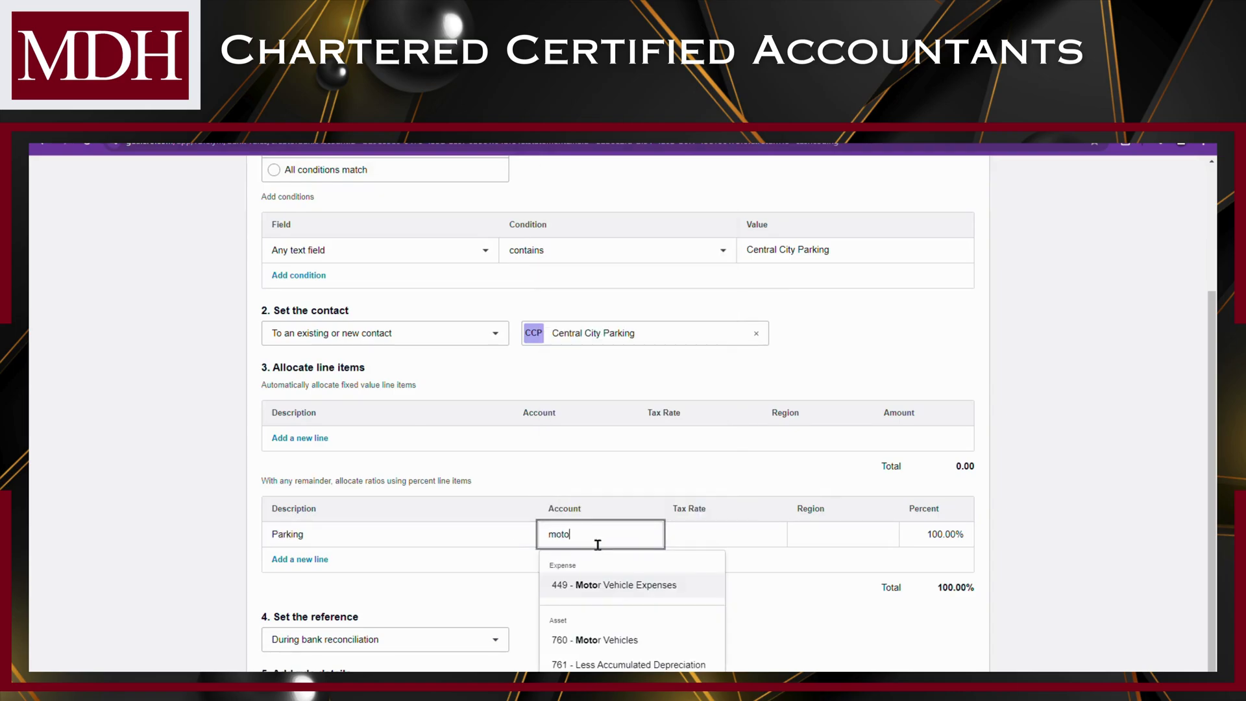
click(700, 584)
click(776, 546)
Step: Set the Parking line's tax rate to No VAT and keep the reference set during bank reconciliation
click(714, 428)
click(798, 599)
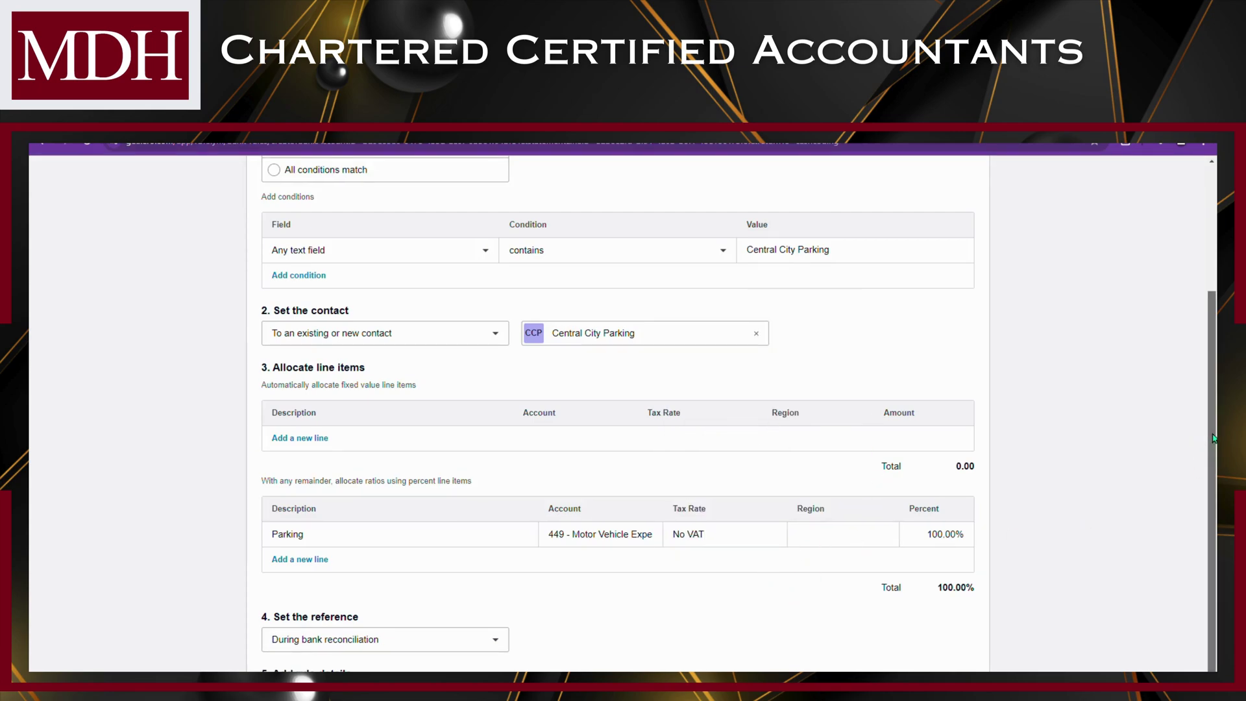
scroll(1199, 441, down, 1)
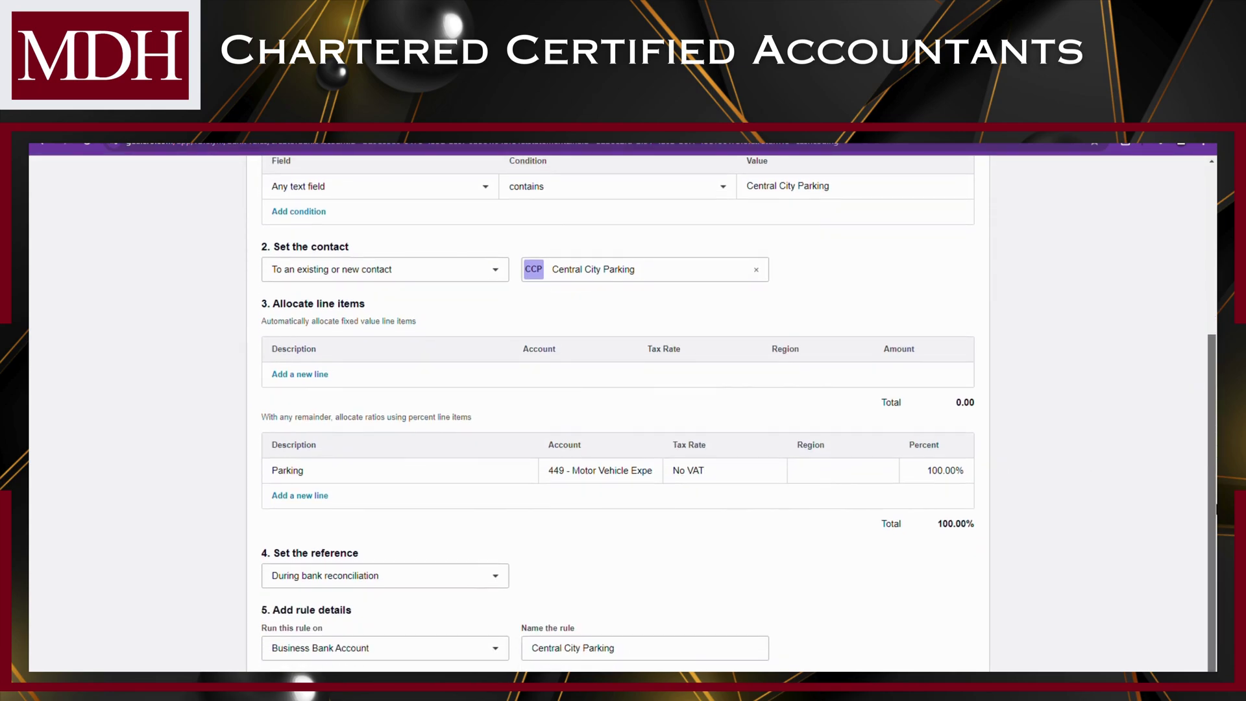
click(481, 584)
click(424, 544)
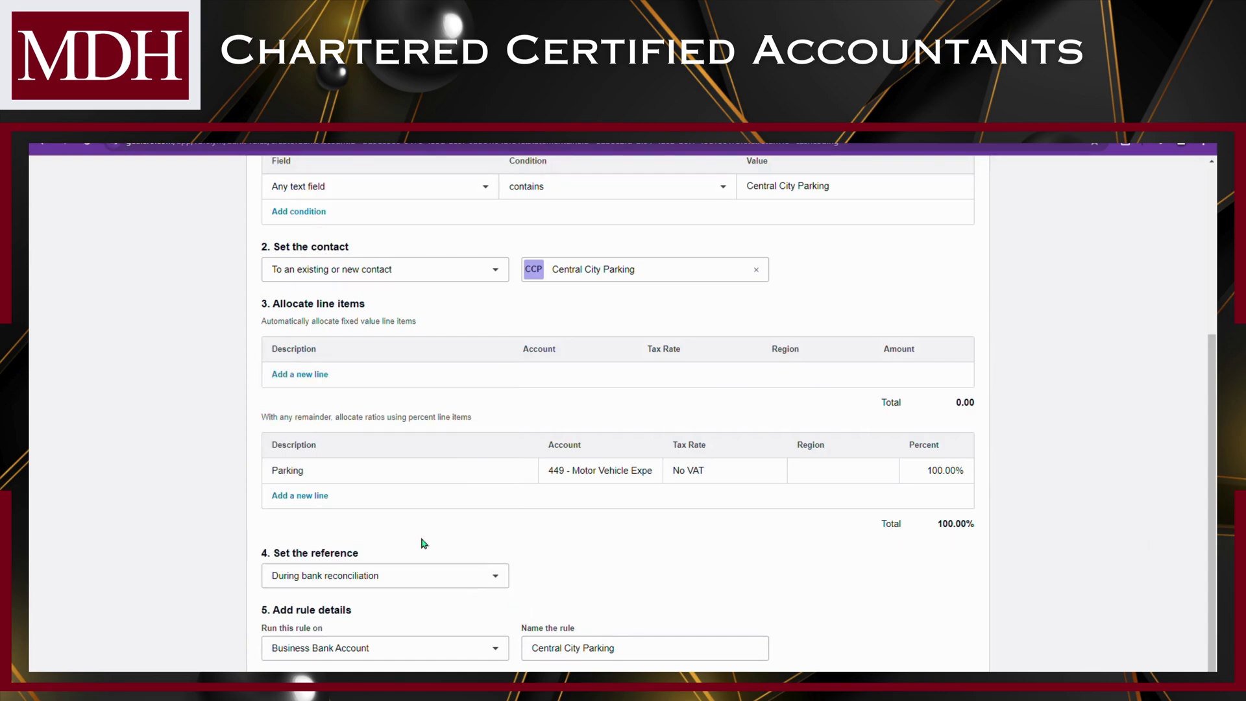
Step: Run the rule on all bank accounts and save it
click(397, 650)
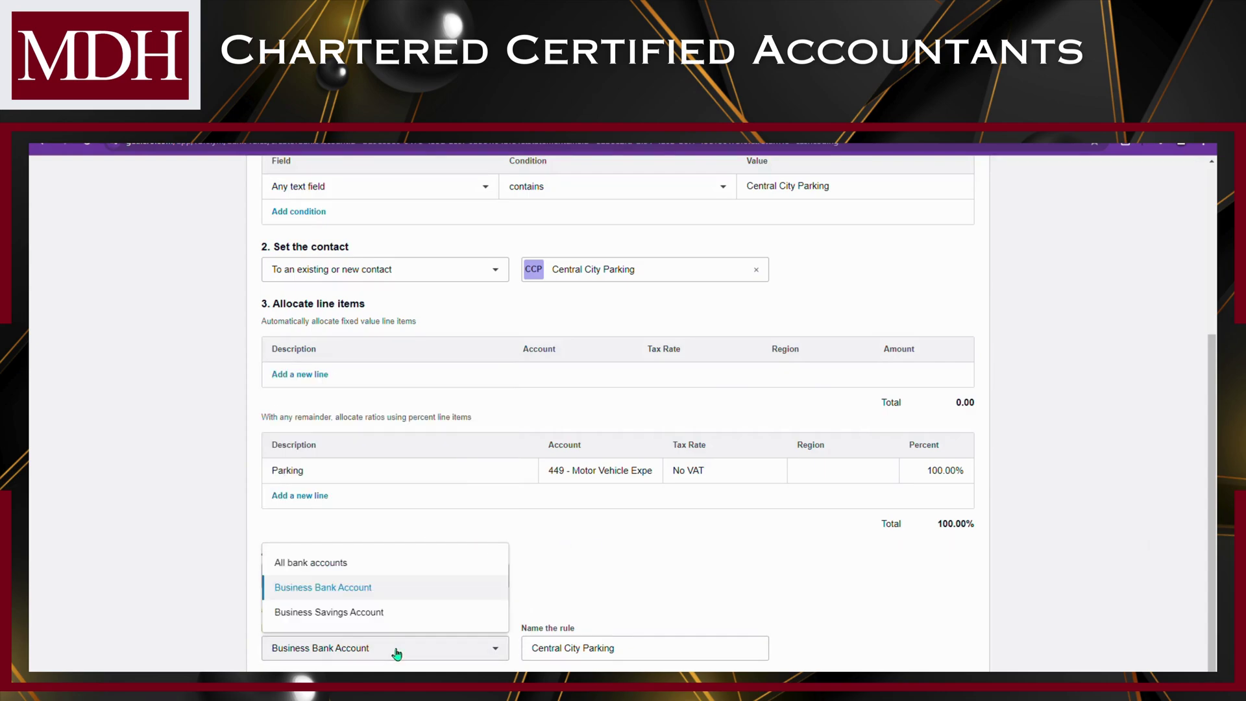
click(367, 570)
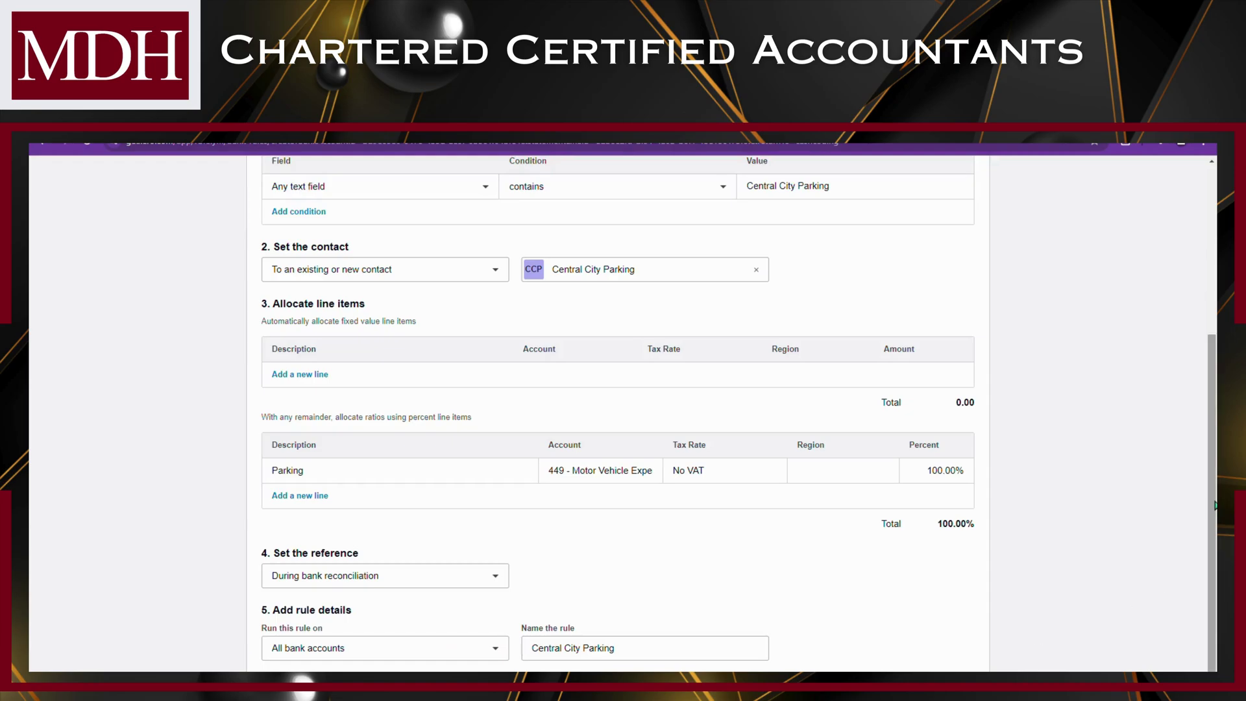
scroll(1211, 493, up, 4)
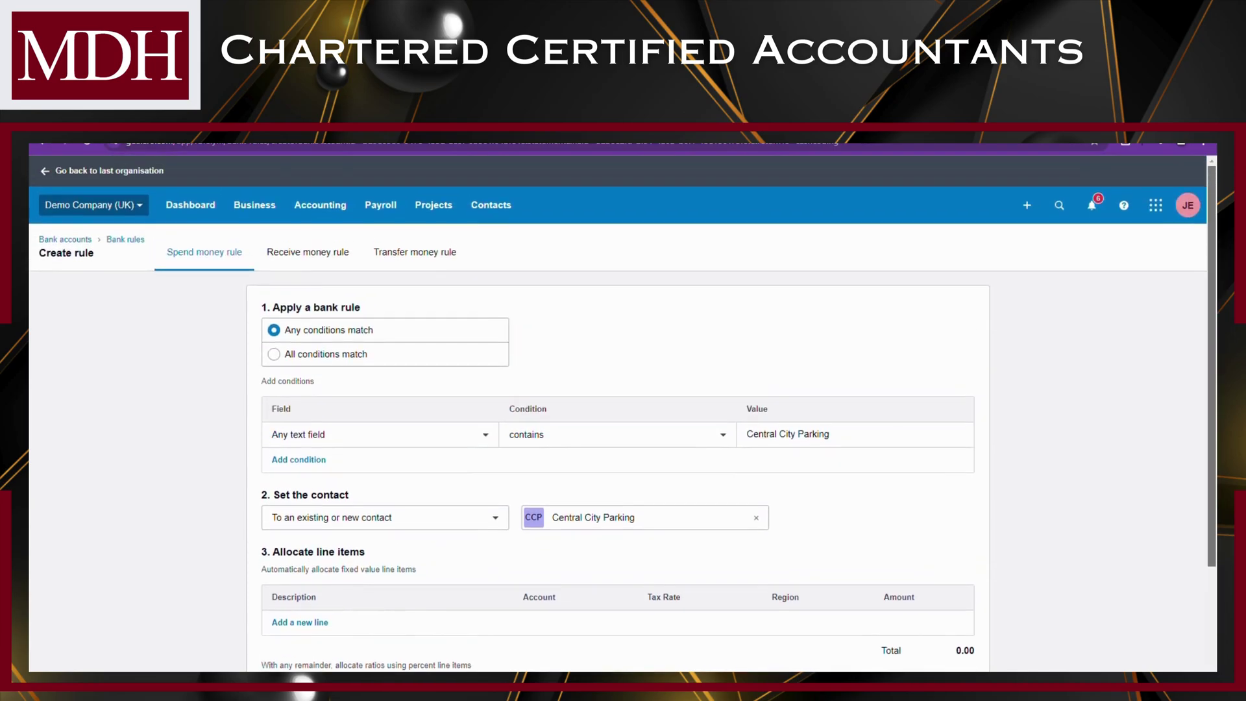
scroll(779, 454, down, 5)
click(967, 657)
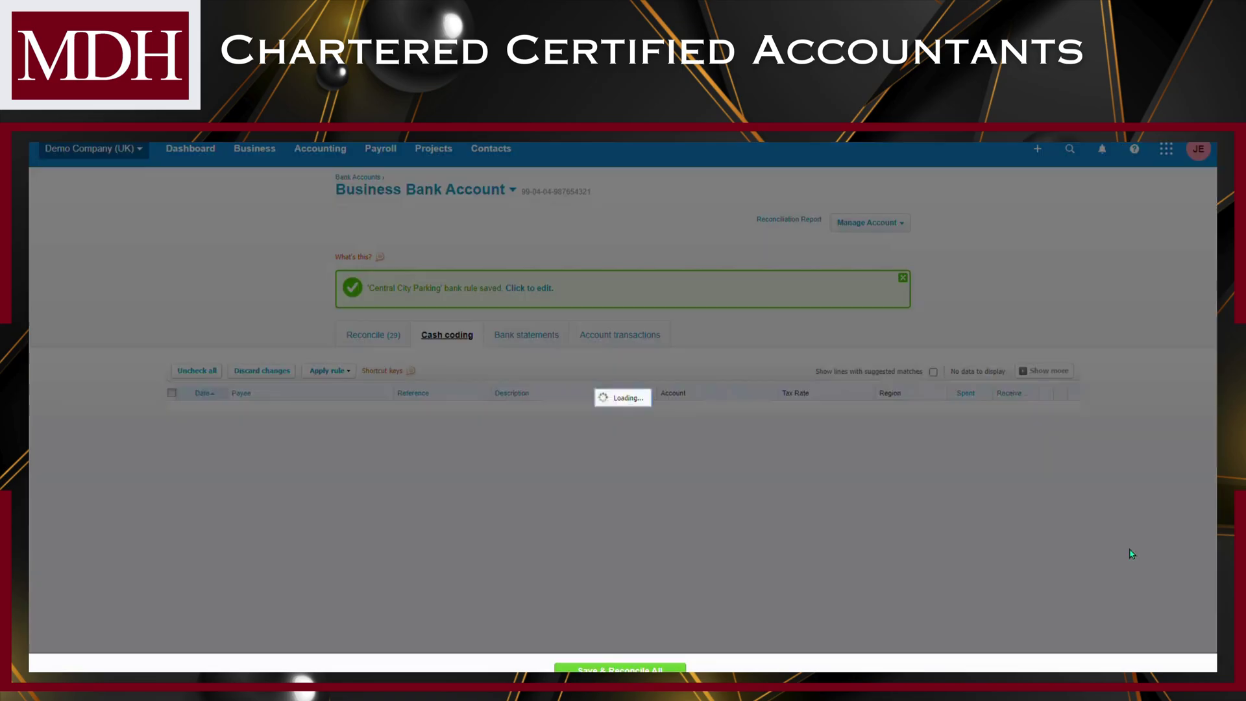
Step: Check the 5 Jun Central City Parking line's statement details and open its rule-coded transaction
scroll(1132, 547, down, 2)
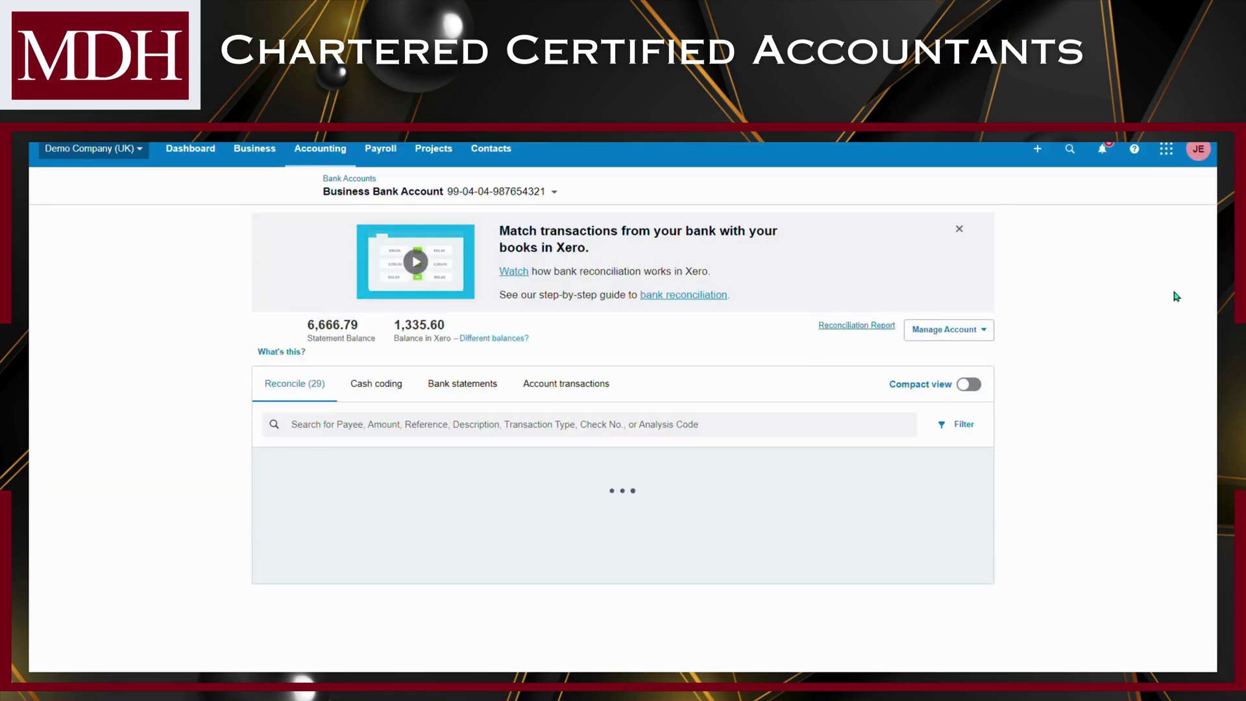
scroll(1194, 342, down, 5)
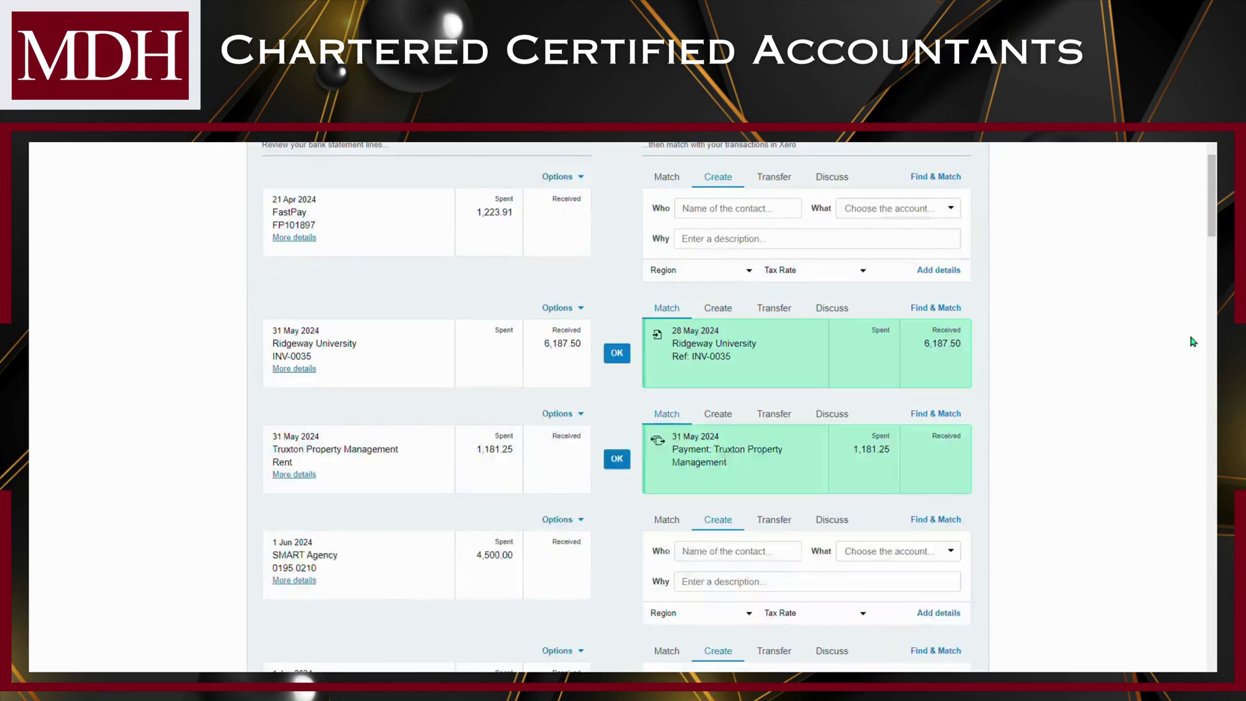
scroll(1193, 343, down, 10)
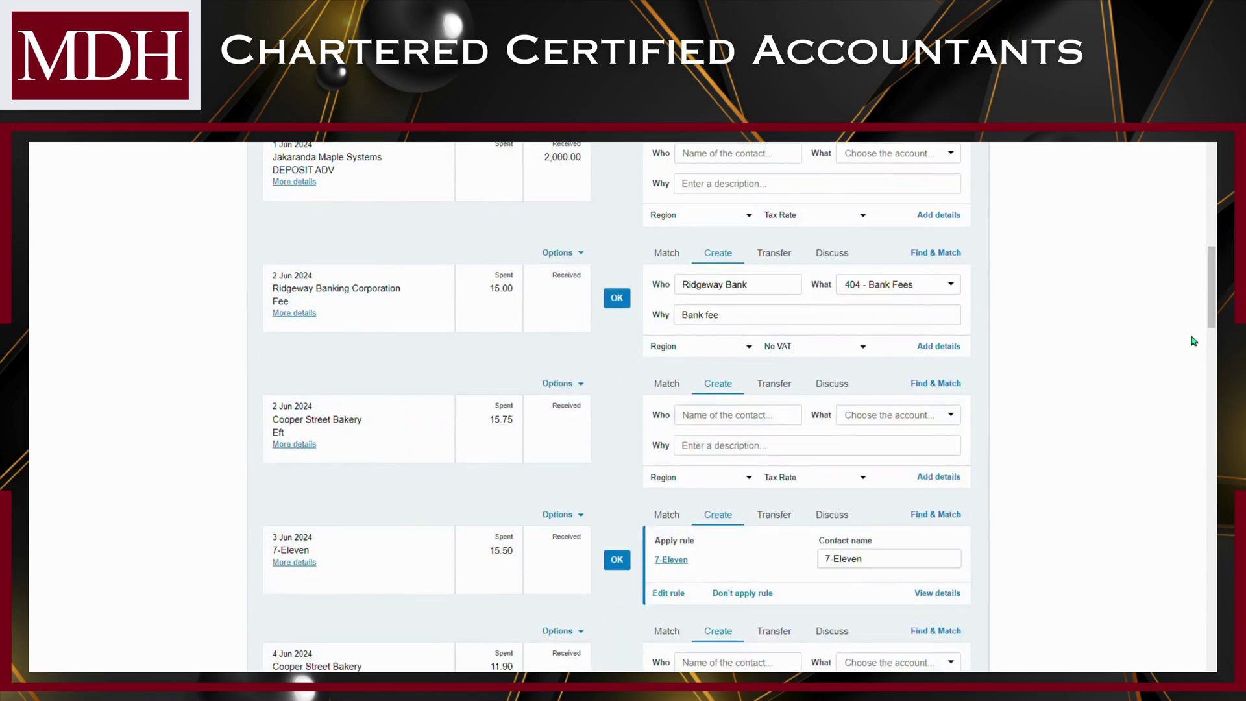
scroll(1193, 342, down, 13)
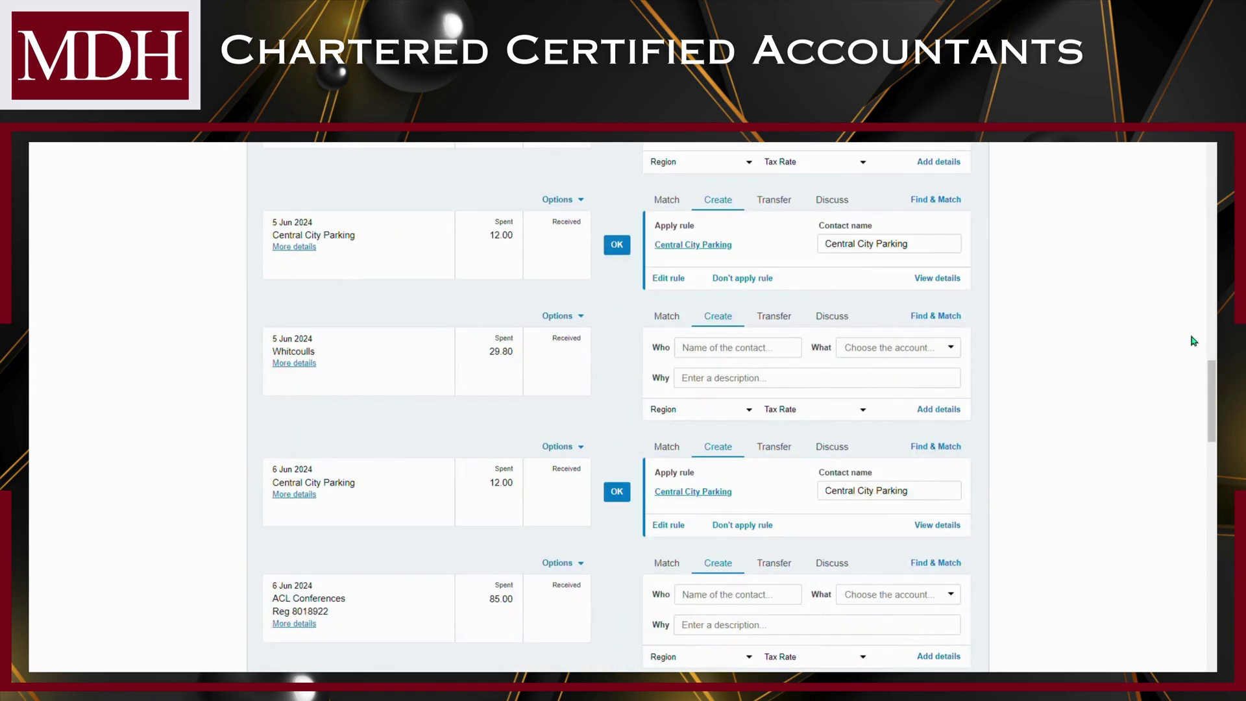
click(296, 247)
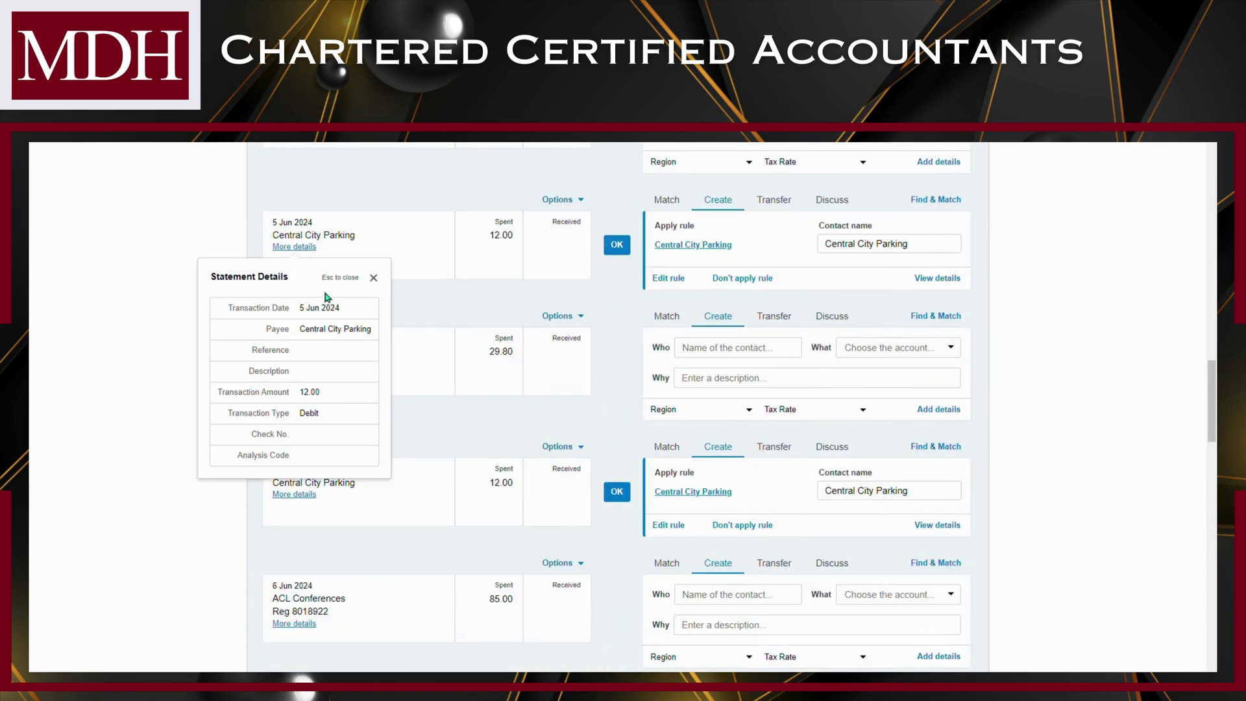
click(373, 277)
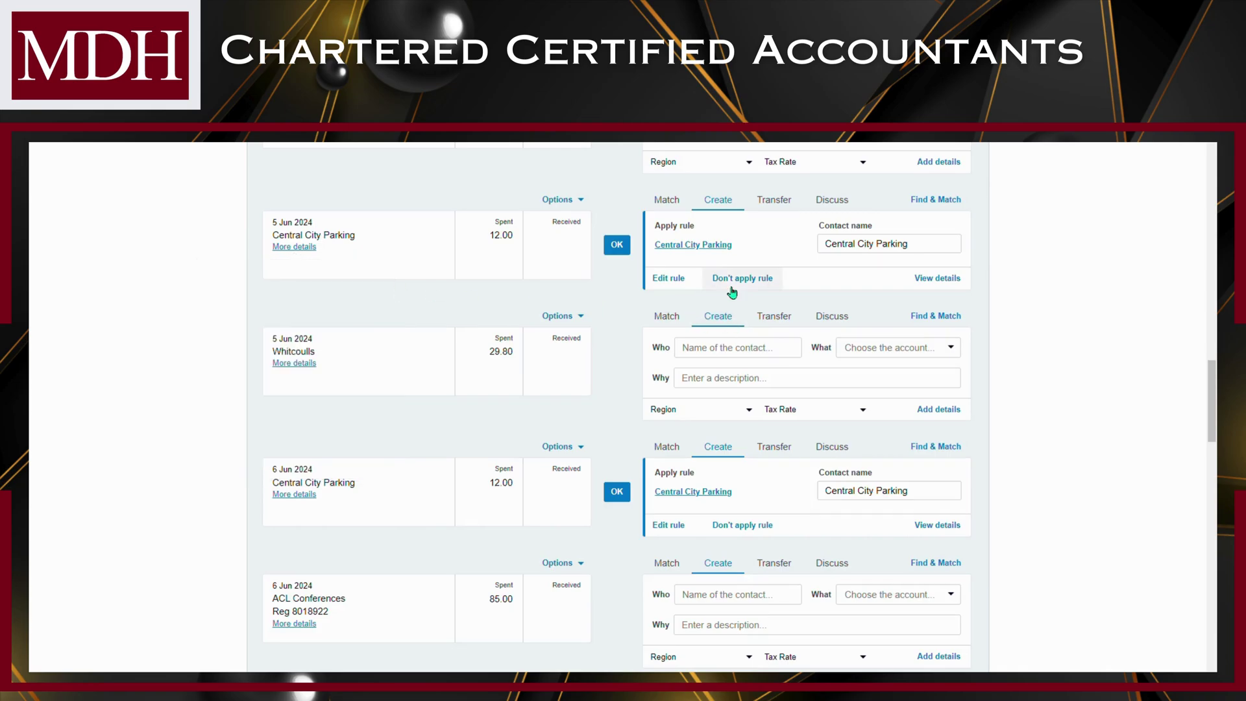
key(Return)
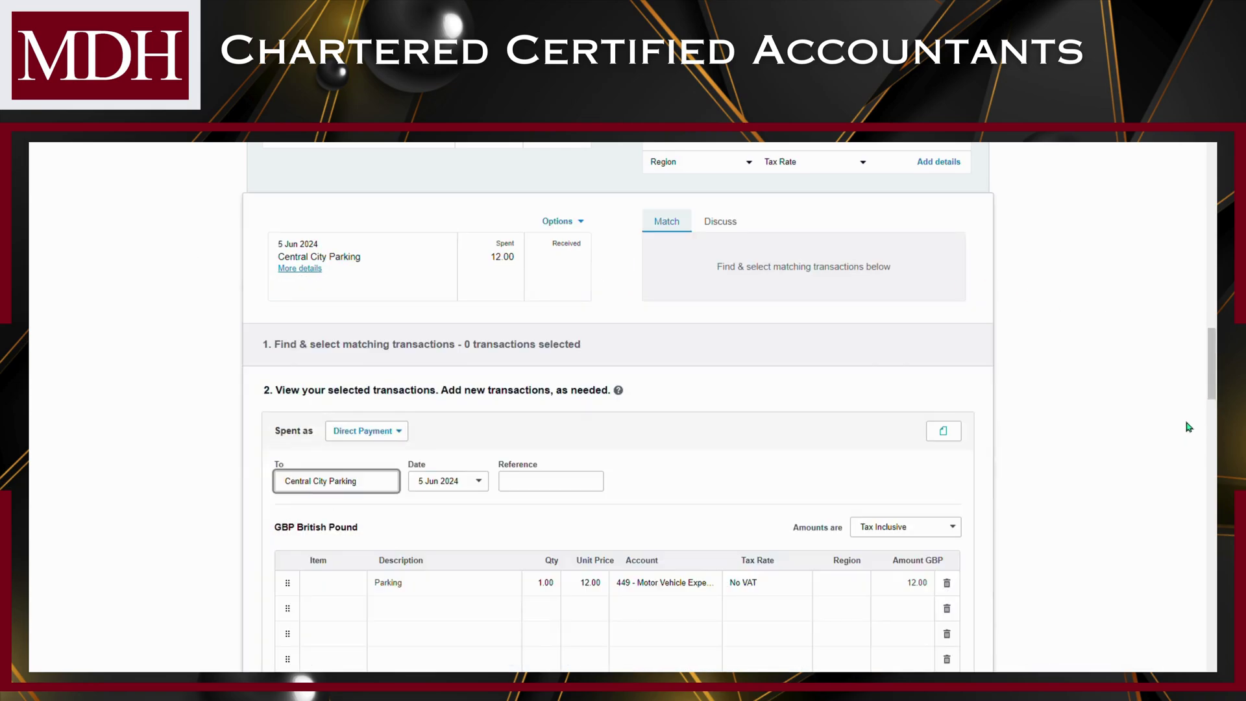
Step: Save and reconcile the 5 Jun payment, then reconcile the 6 Jun Central City Parking line
scroll(1190, 426, down, 3)
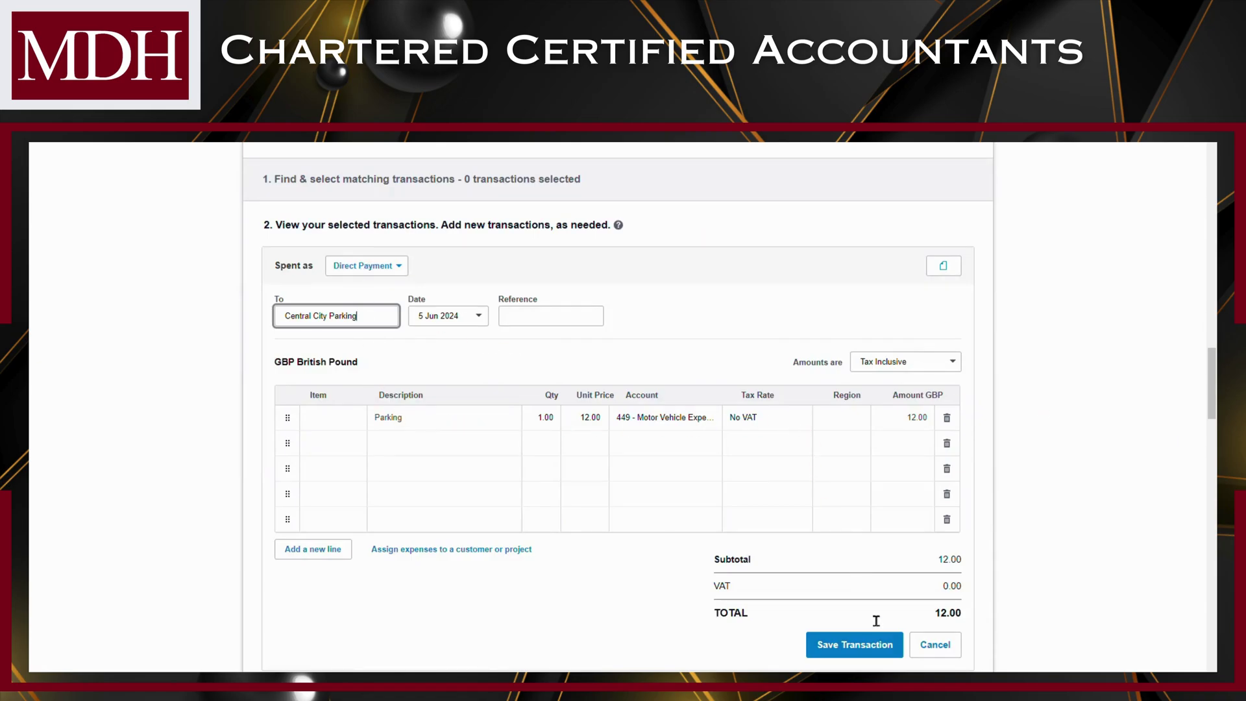
click(861, 650)
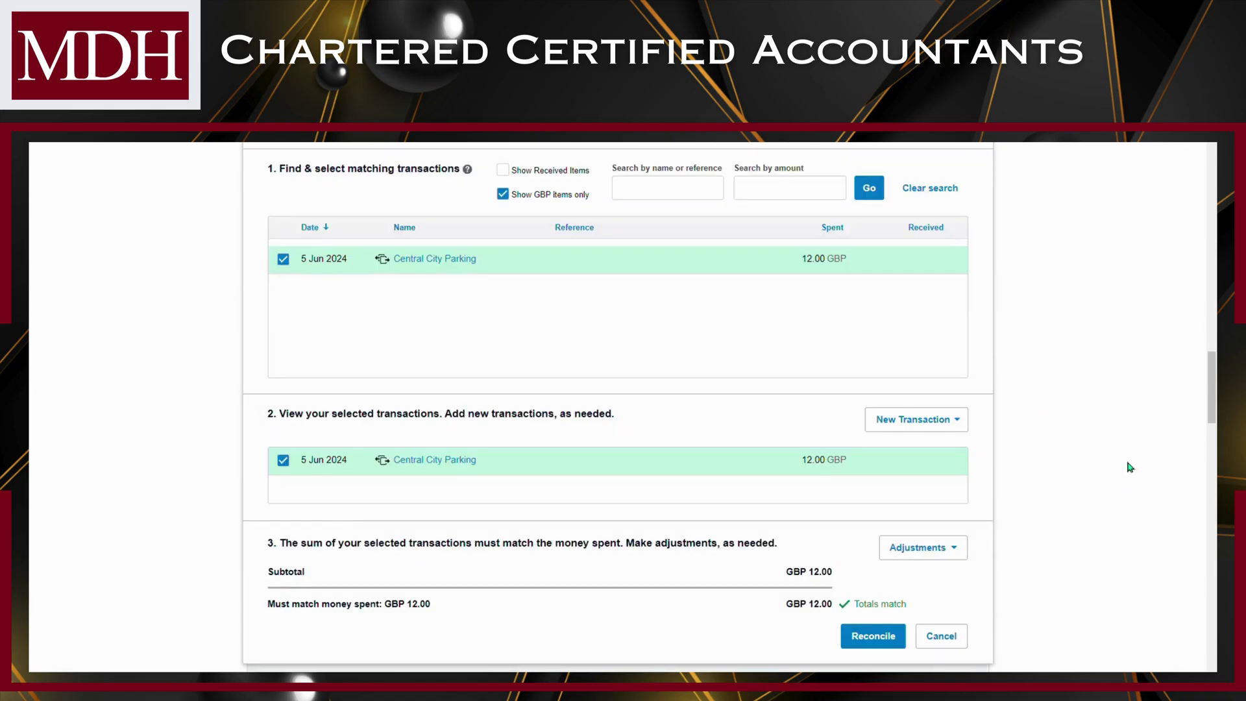
click(878, 644)
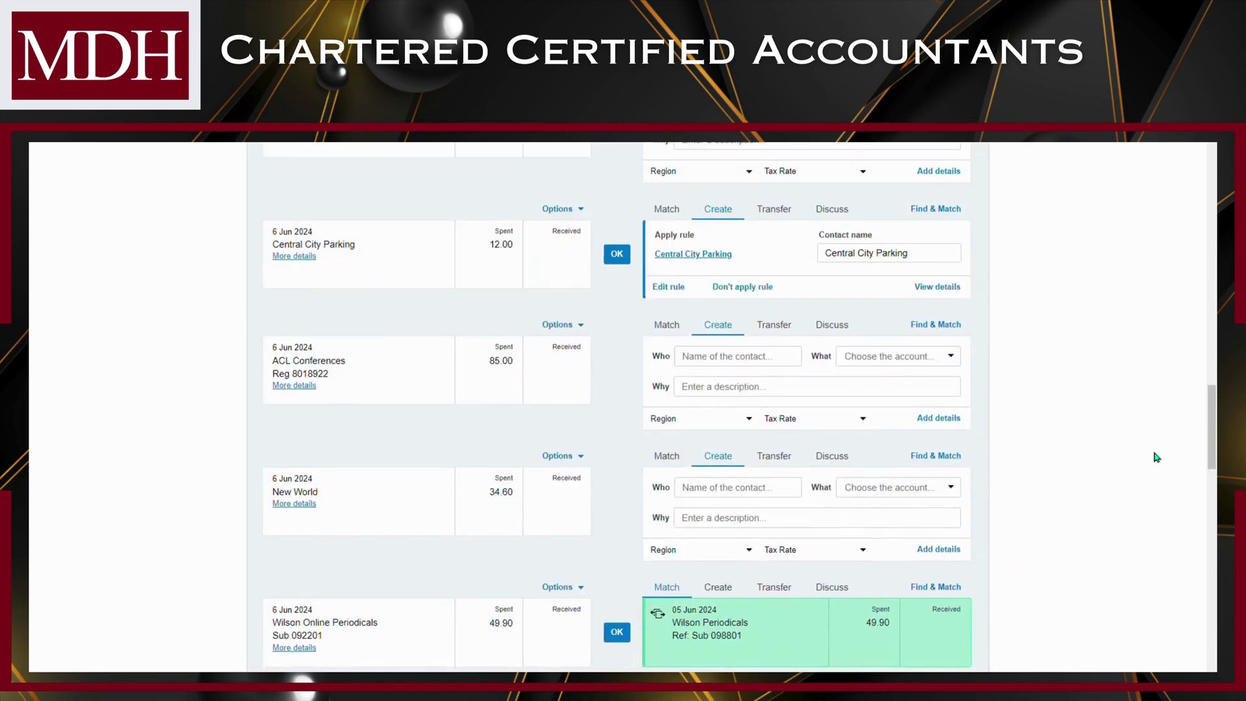
click(617, 254)
Step: Switch to the Cash coding view showing the three pre-coded Central City Parking lines
scroll(1183, 402, up, 10)
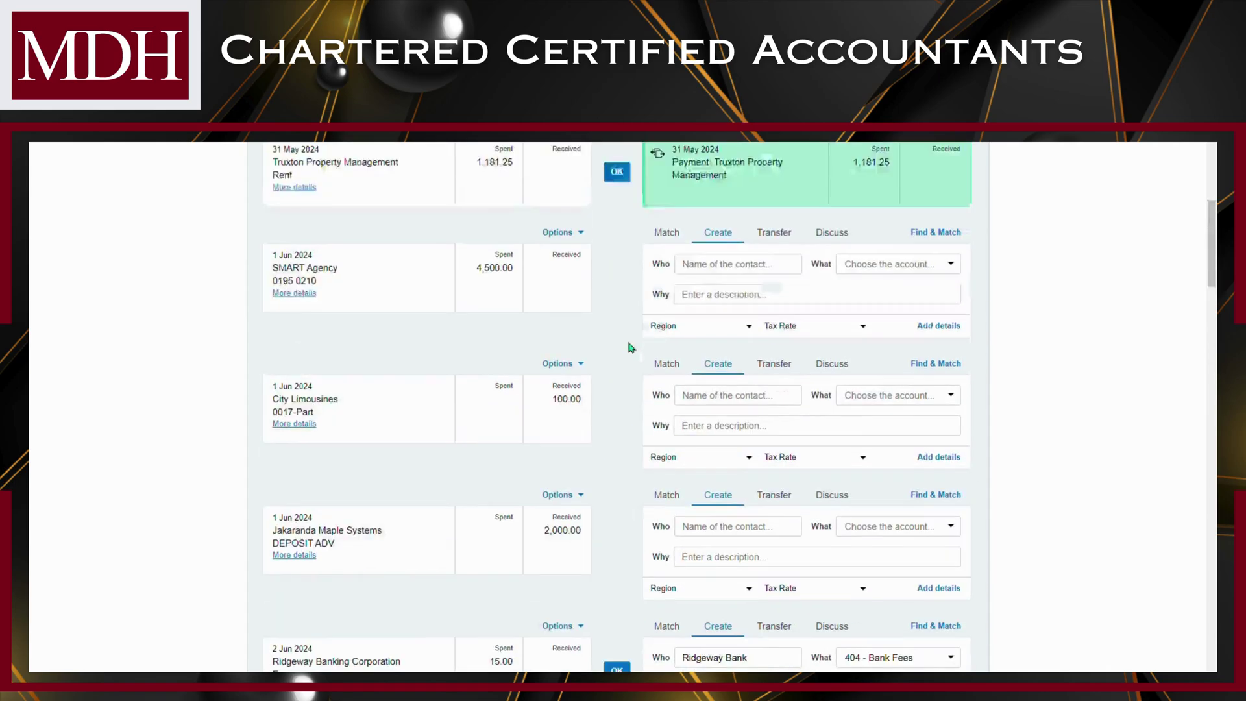
scroll(633, 349, up, 10)
click(364, 393)
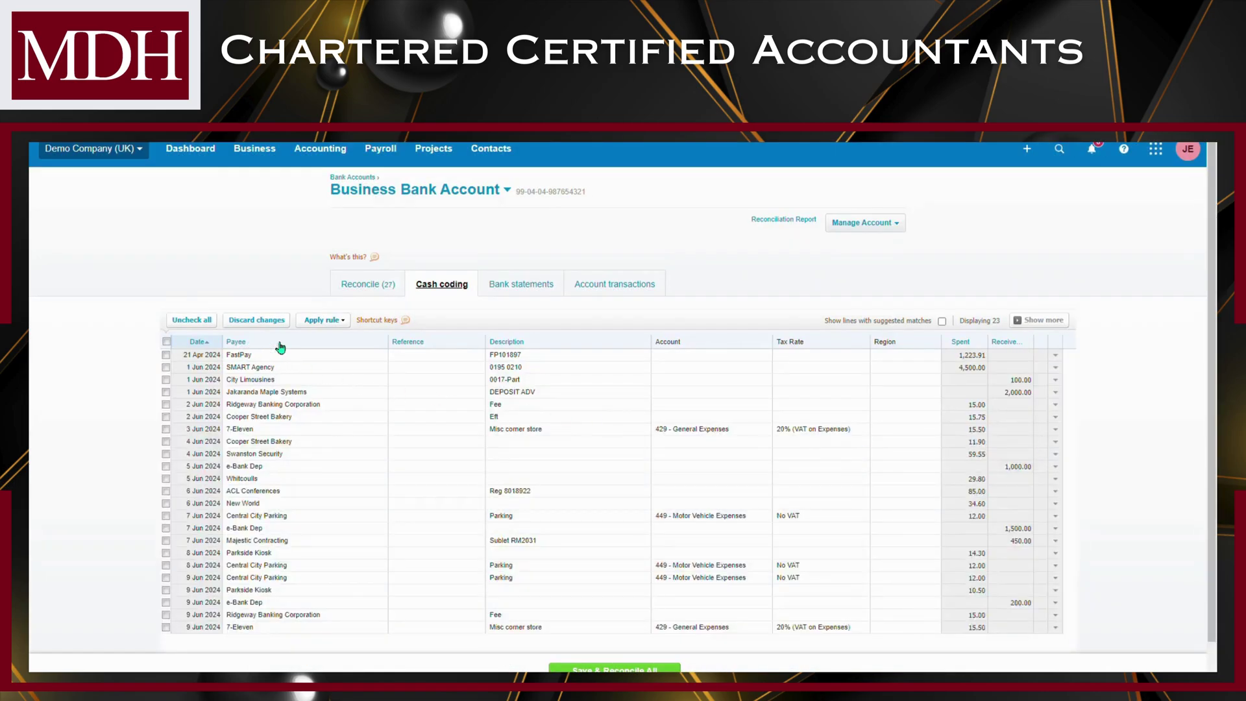
Step: Save and reconcile all five coded lines, then open the account's Bank Rules list
scroll(826, 431, down, 1)
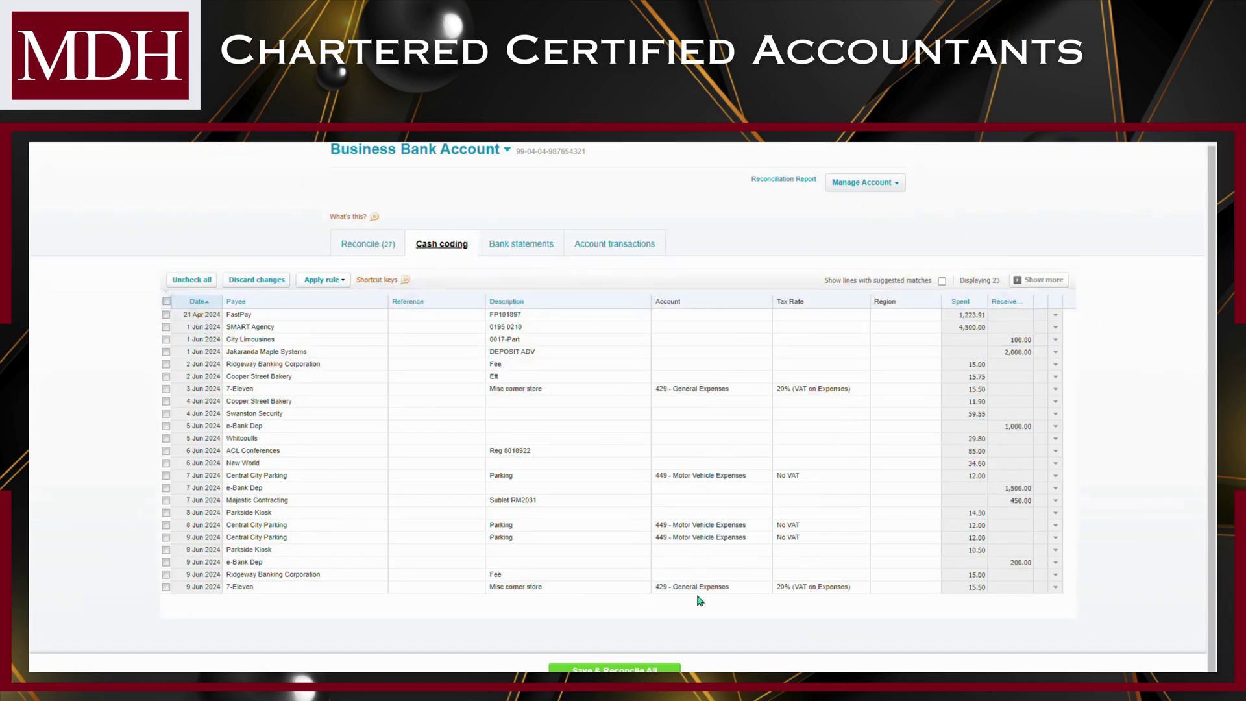
click(624, 668)
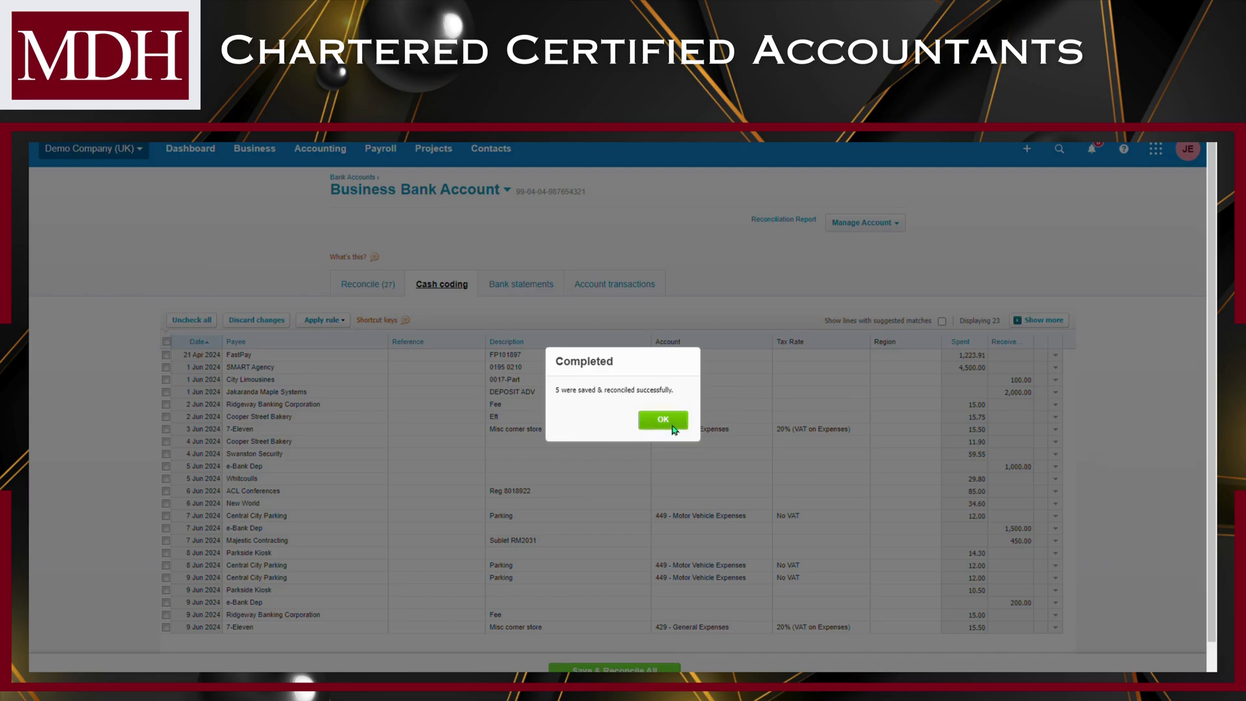
click(669, 423)
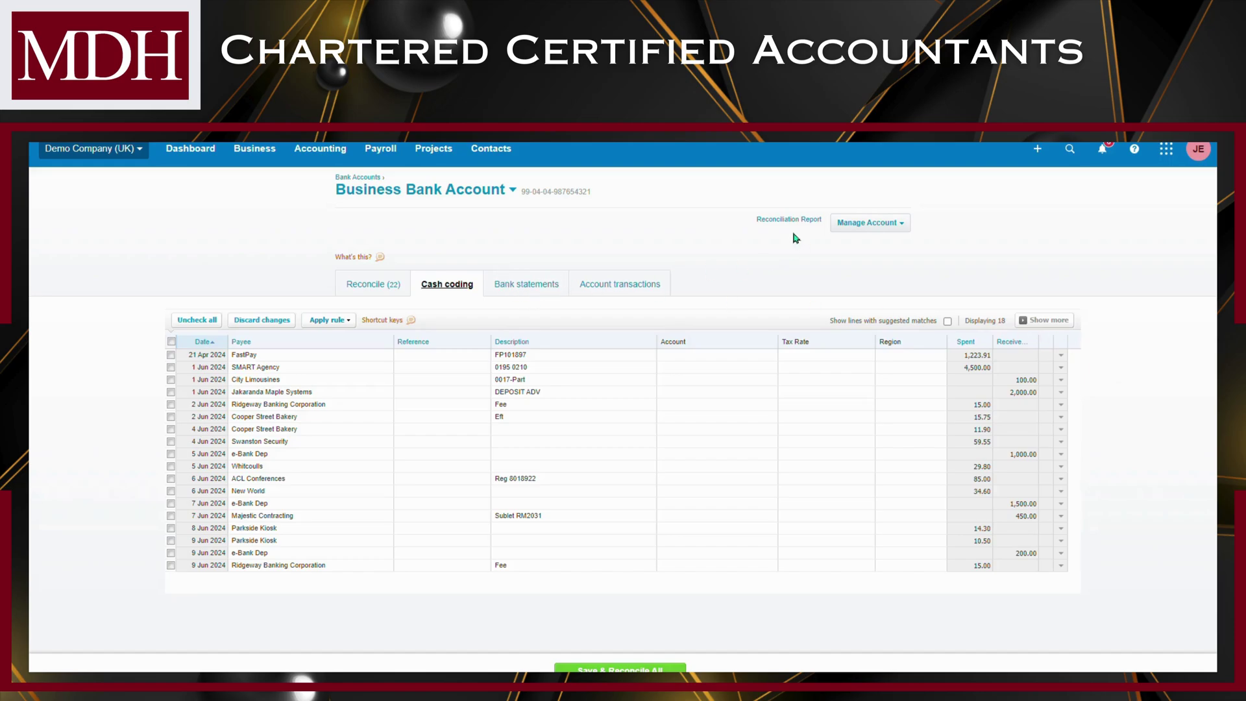
click(883, 224)
click(839, 279)
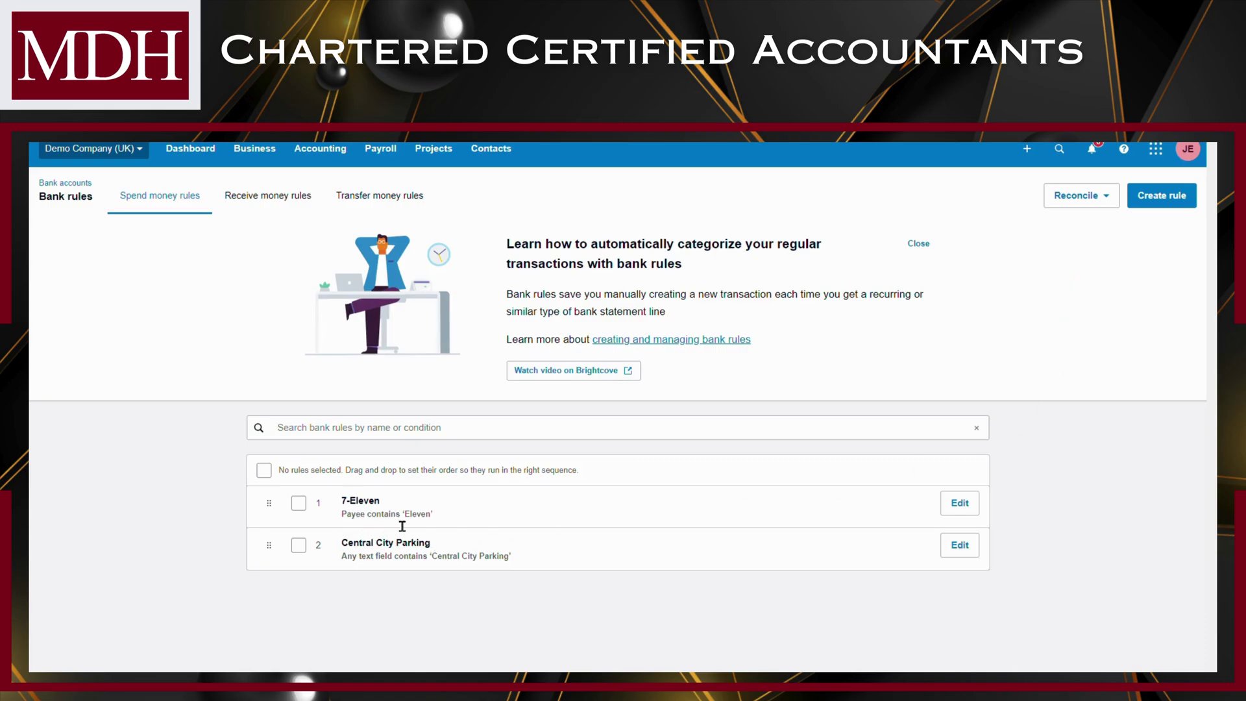
Step: Edit the Central City Parking rule, changing the Parking line's tax to 20% (VAT on Expenses)
click(971, 552)
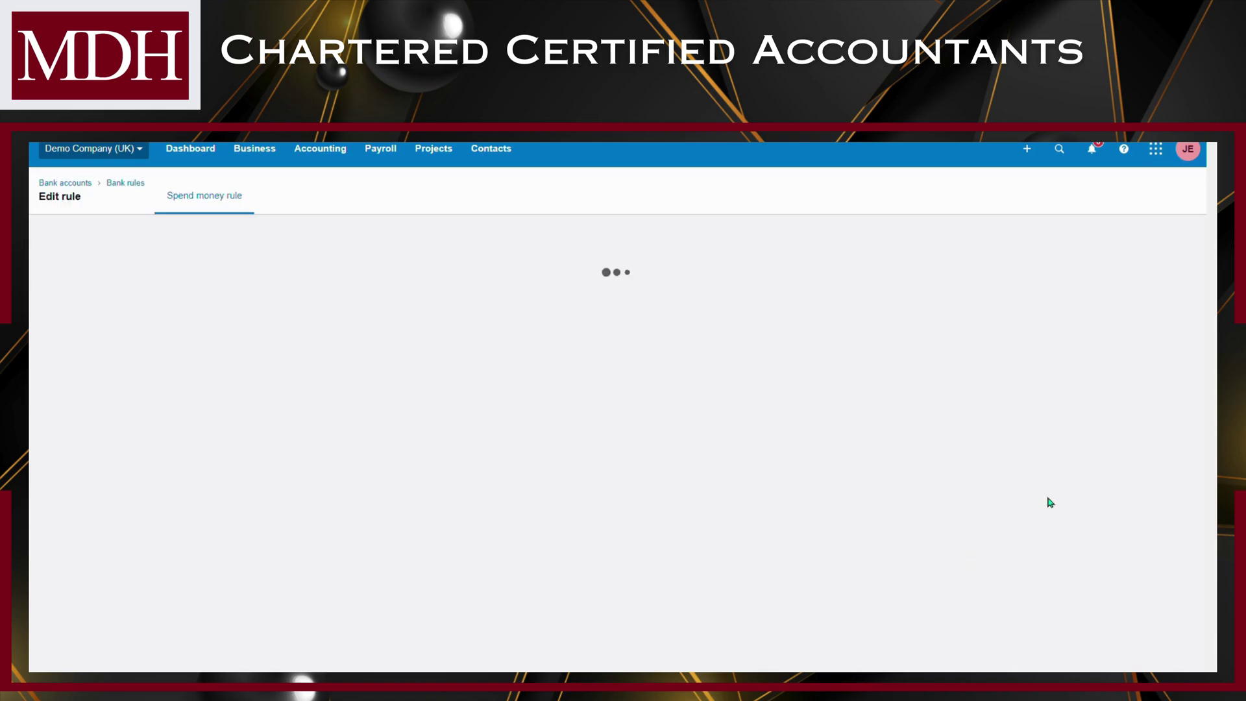
scroll(1213, 349, down, 3)
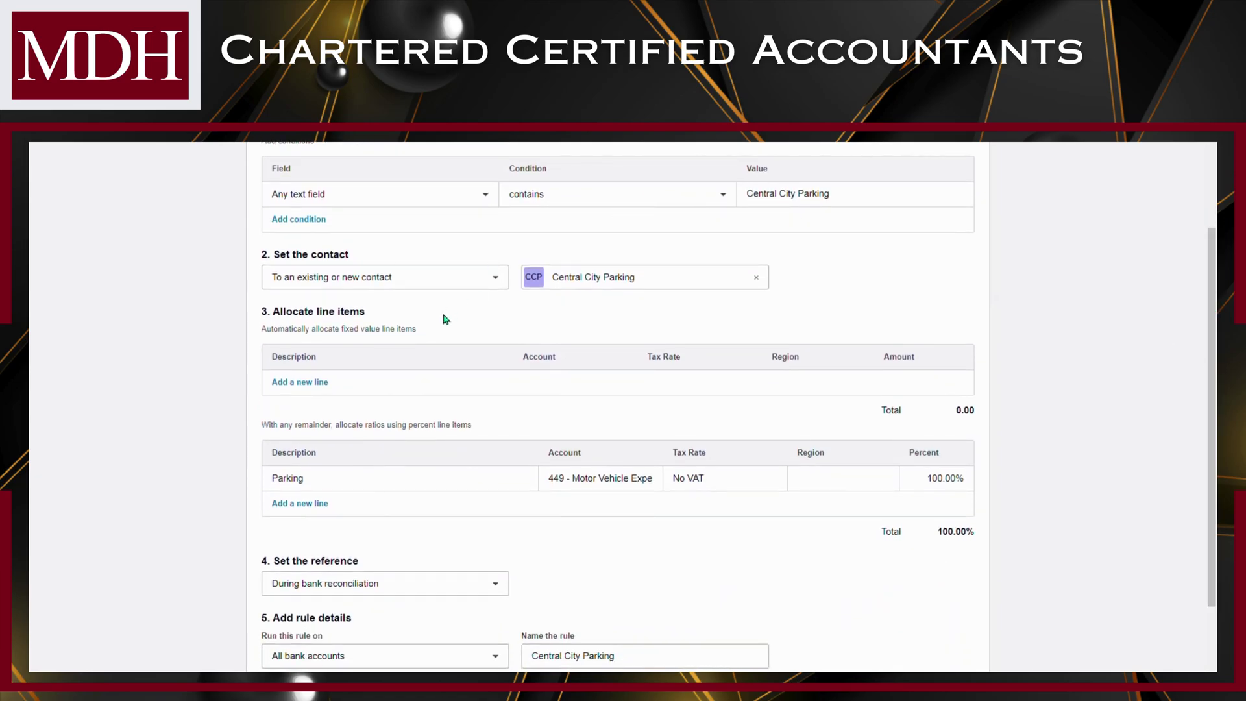
scroll(985, 297, up, 4)
scroll(978, 299, down, 3)
scroll(819, 334, down, 2)
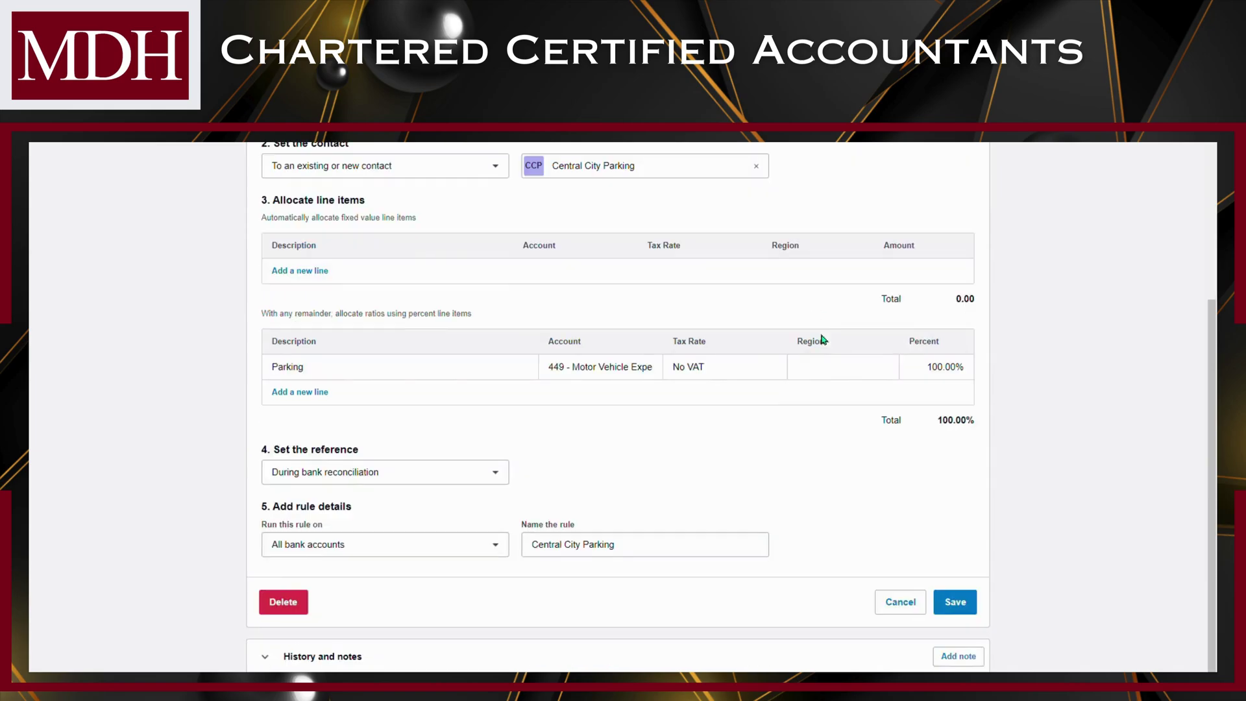
click(713, 379)
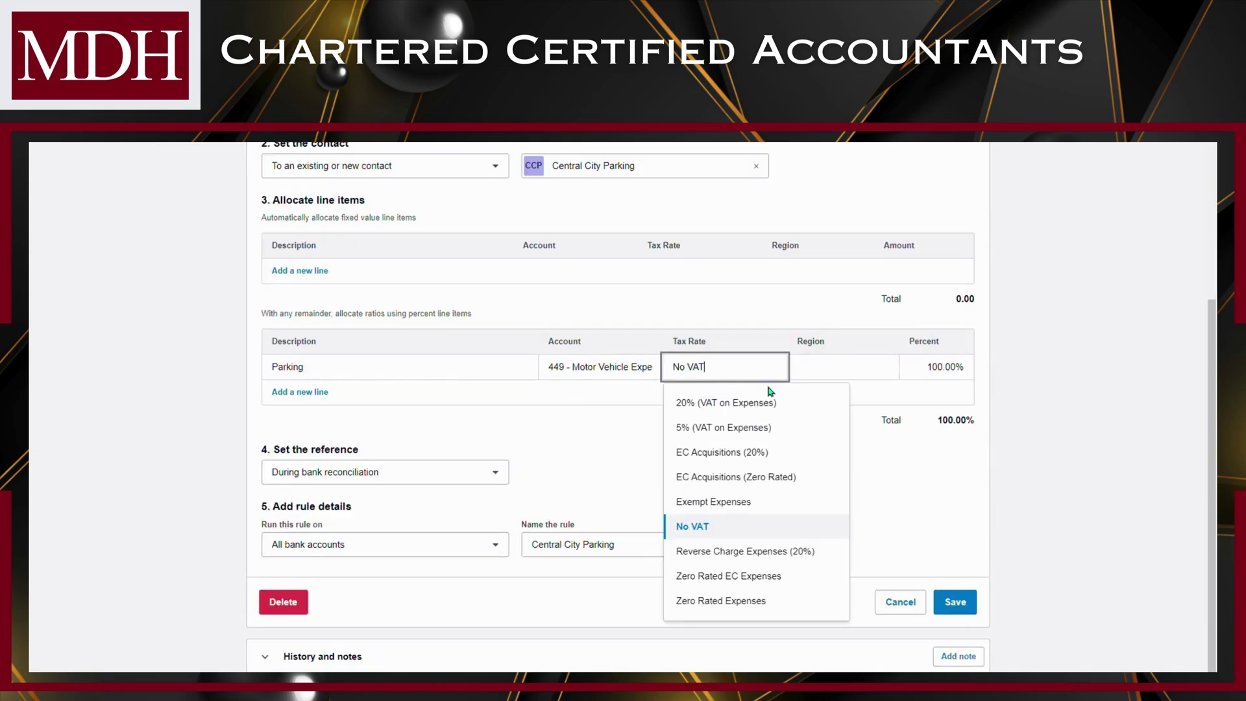
click(744, 402)
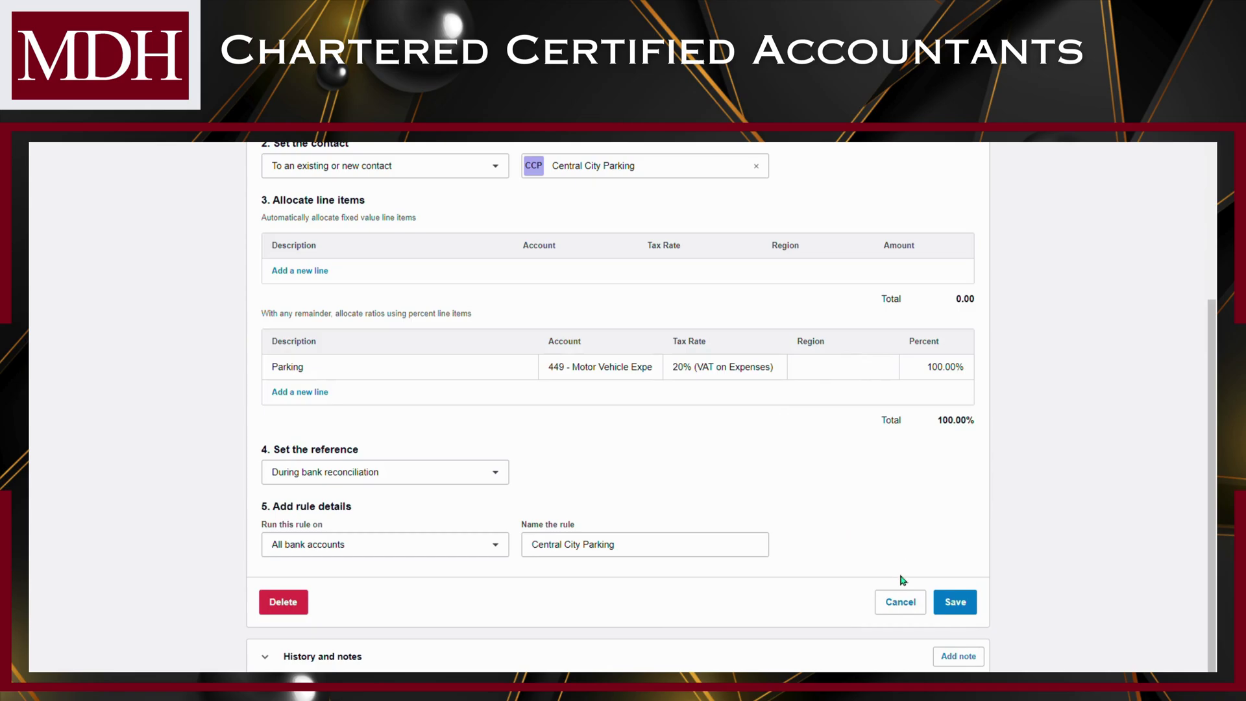